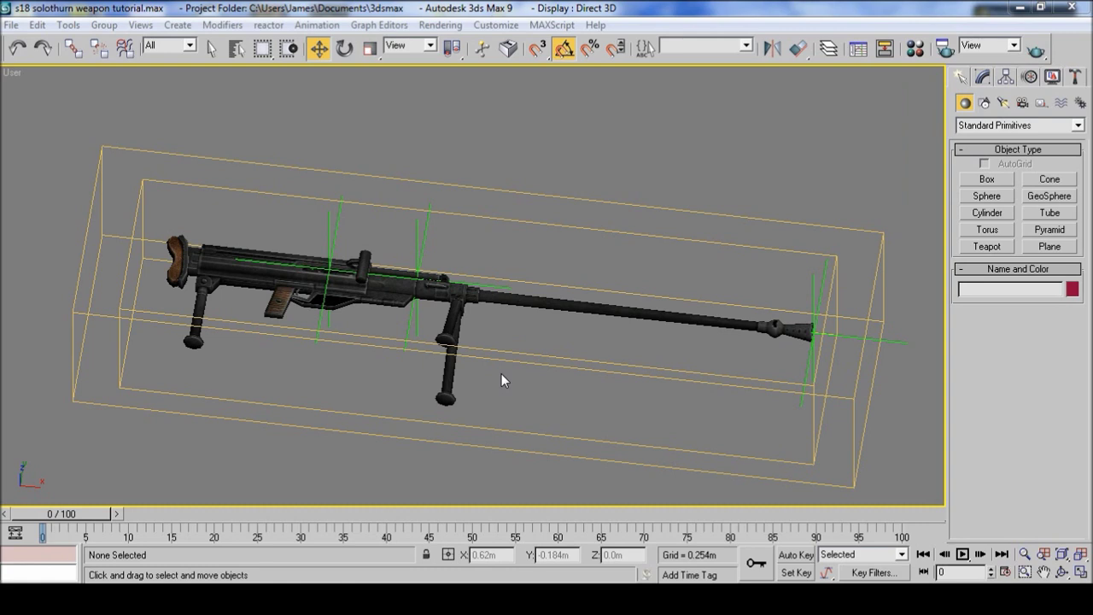
Step: Create a standard target camera above the rifle with its target below the barrel, and show its parameters for editing
left_click(1022, 103)
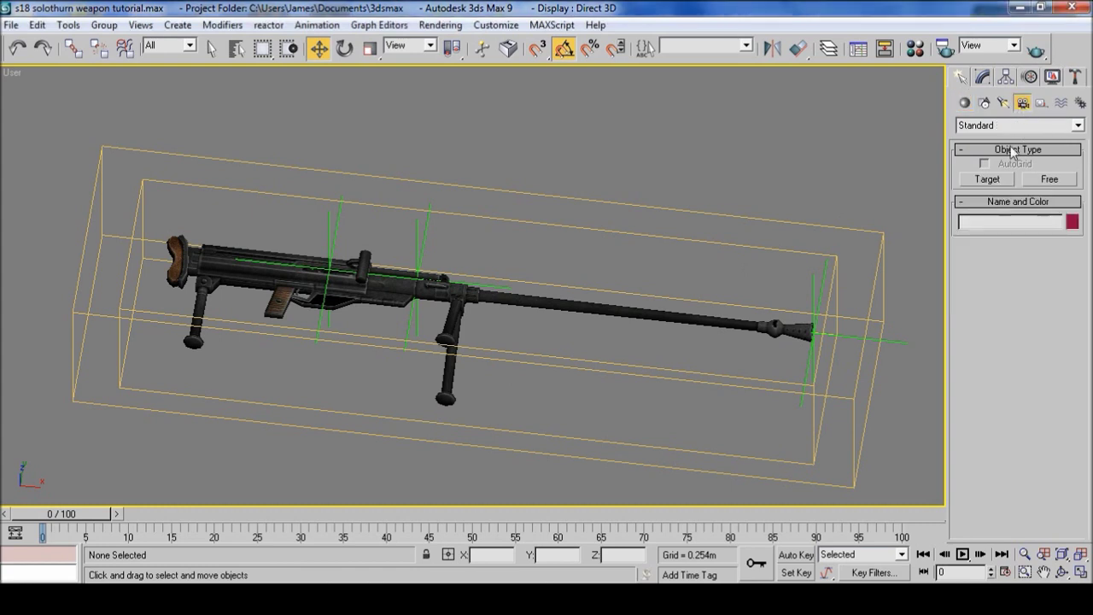
left_click(987, 179)
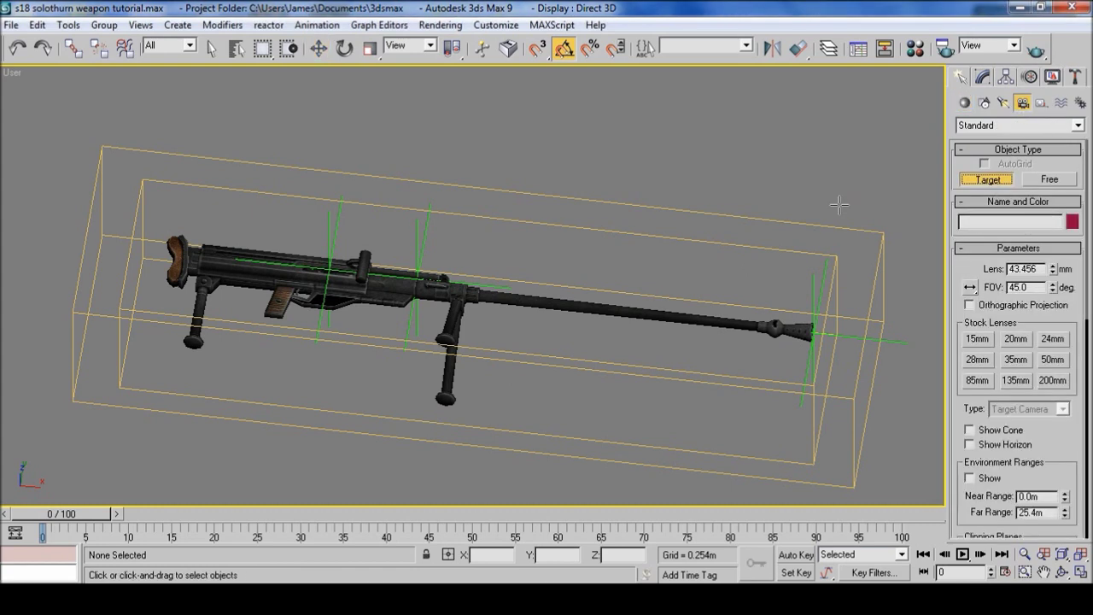
left_click(531, 125)
left_click_drag(531, 124, 505, 388)
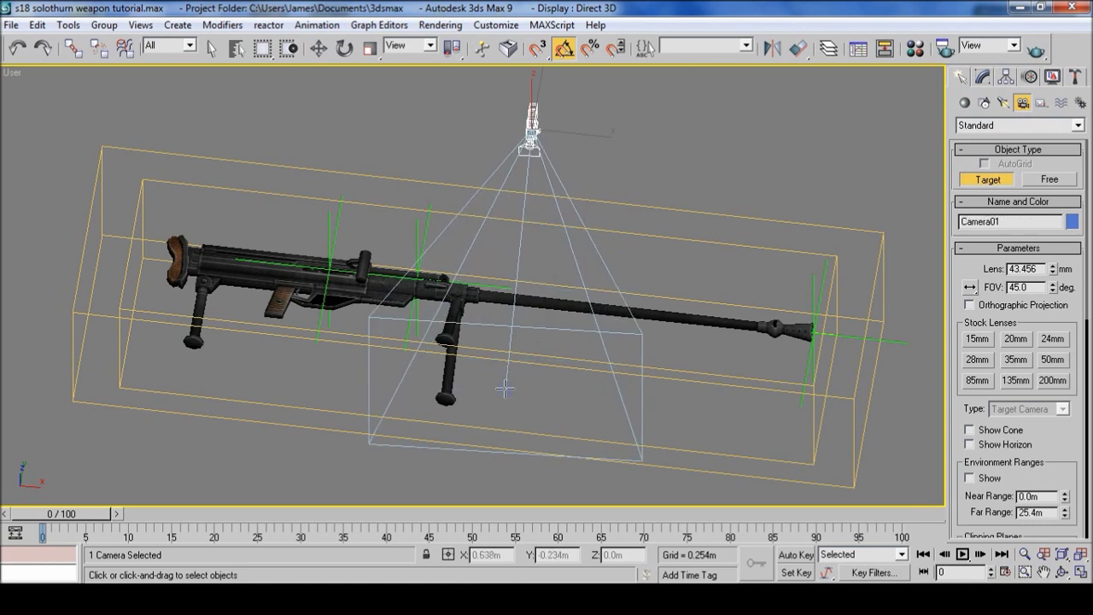
key("w")
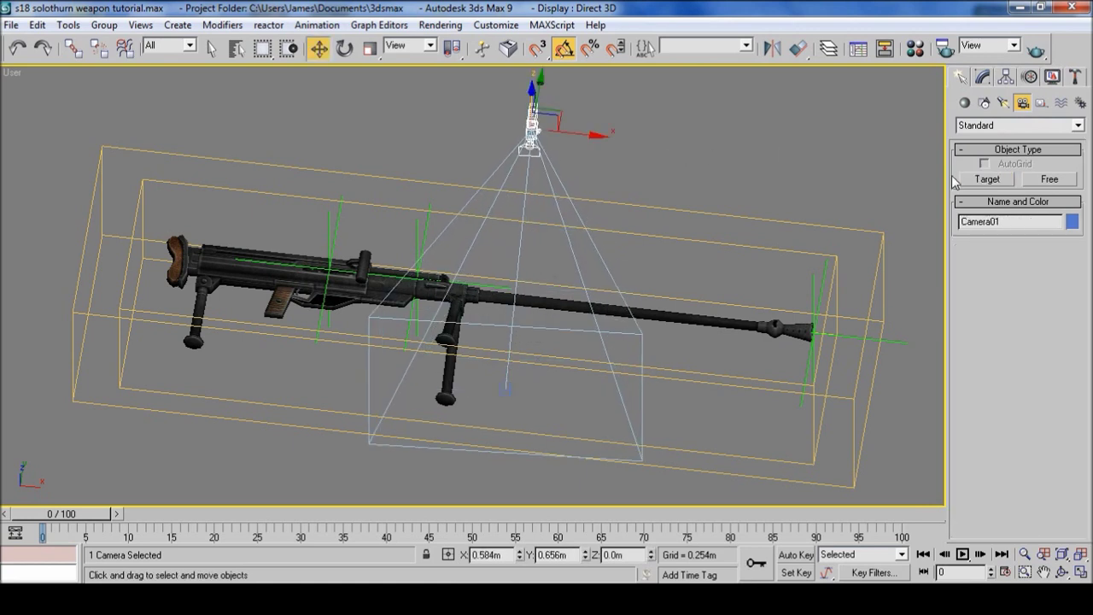
left_click(982, 76)
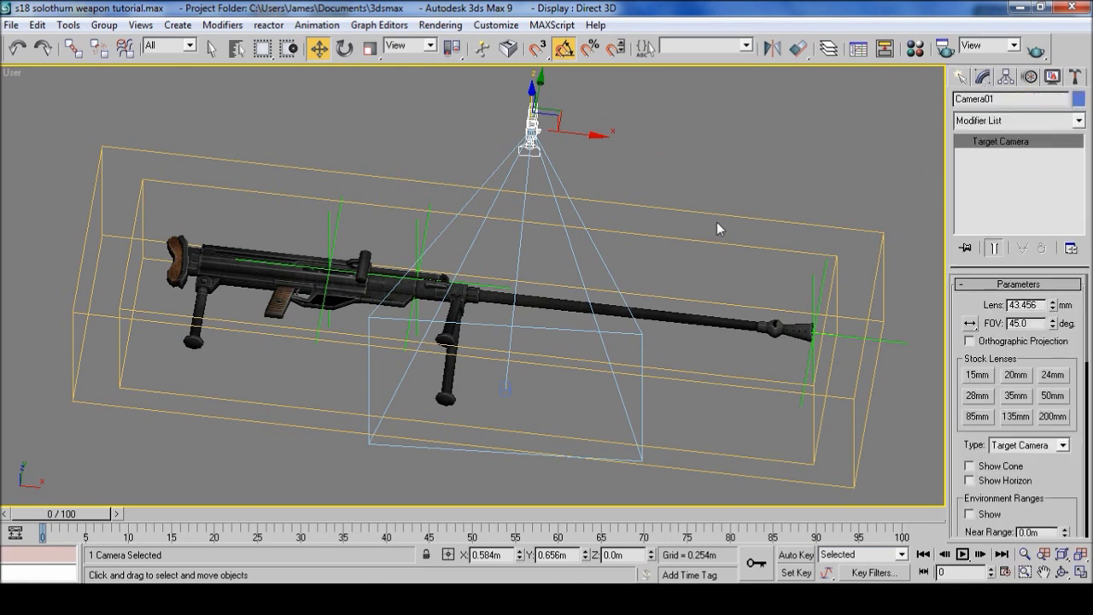
Step: Set the camera target's X and Y to 0 m and raise it to a Z of about 0.21 m
left_click(507, 390)
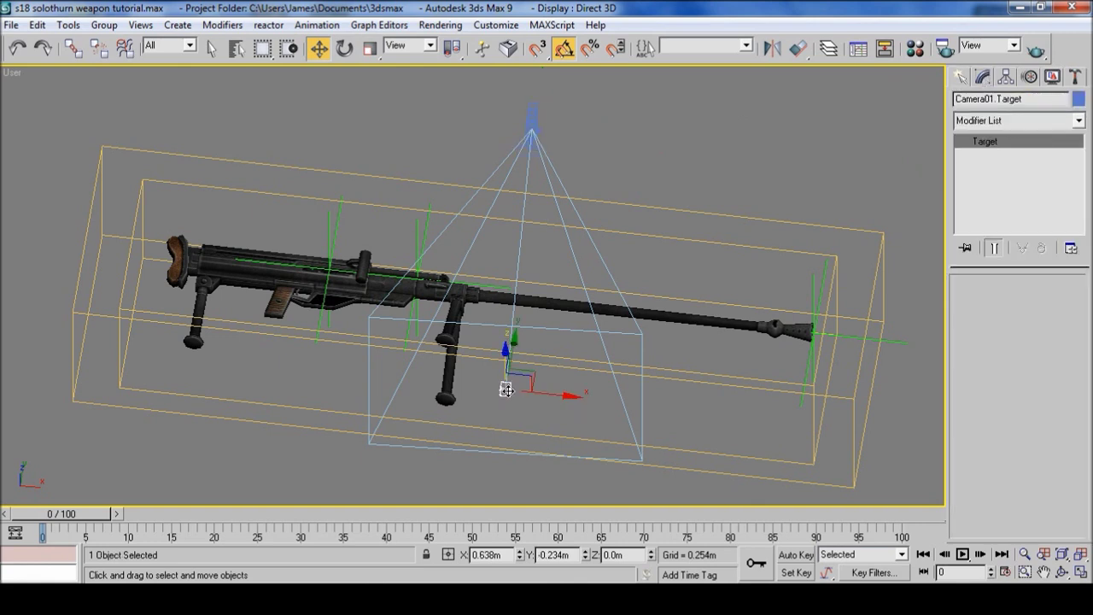
right_click(321, 47)
right_click(220, 128)
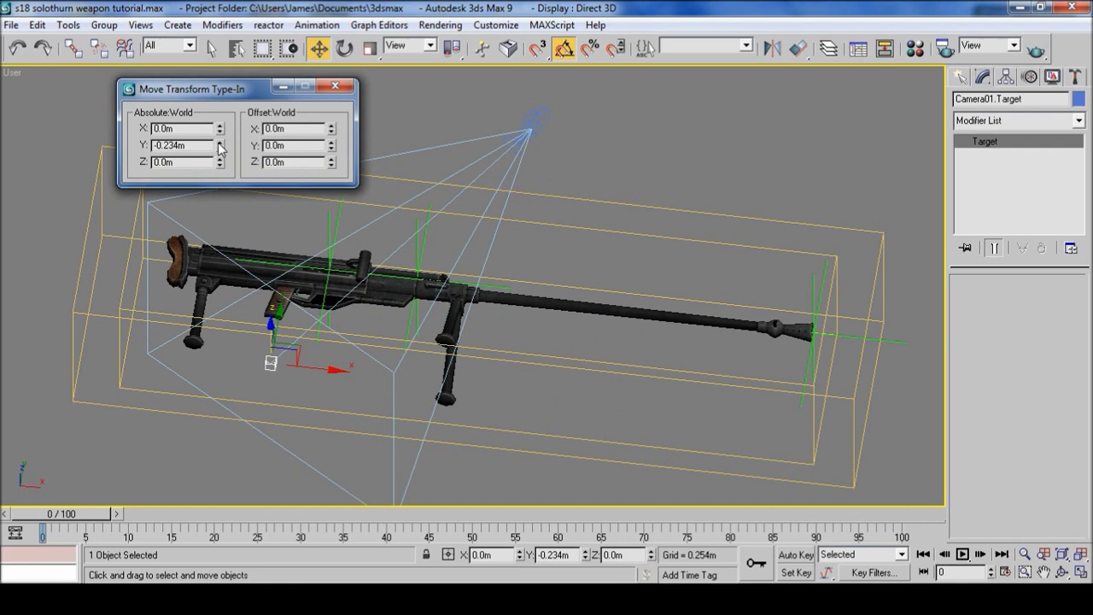
right_click(220, 146)
left_click(334, 85)
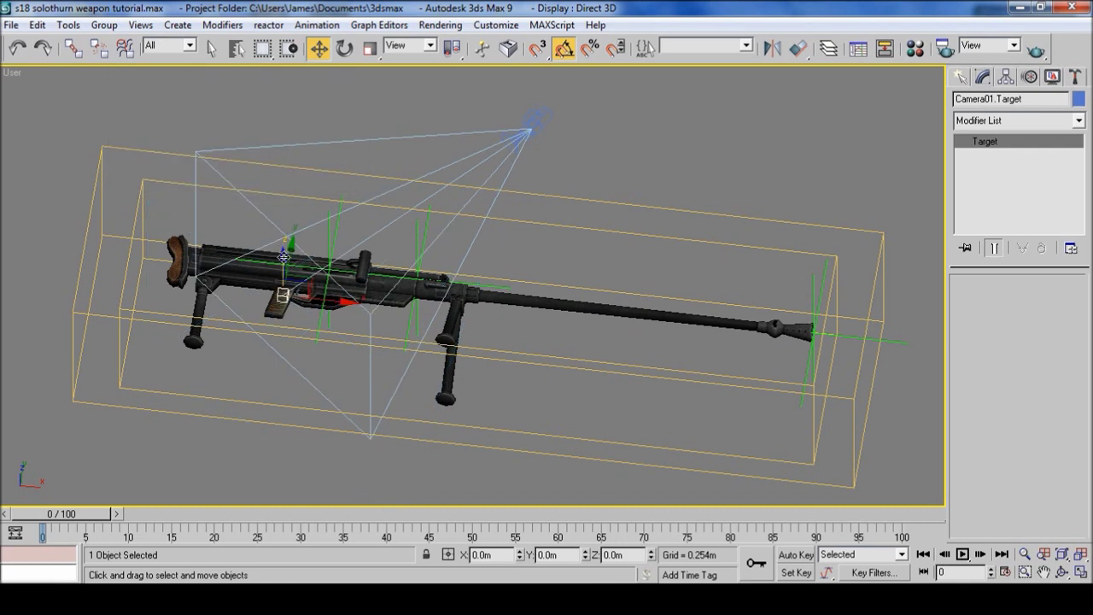
left_click_drag(284, 257, 280, 209)
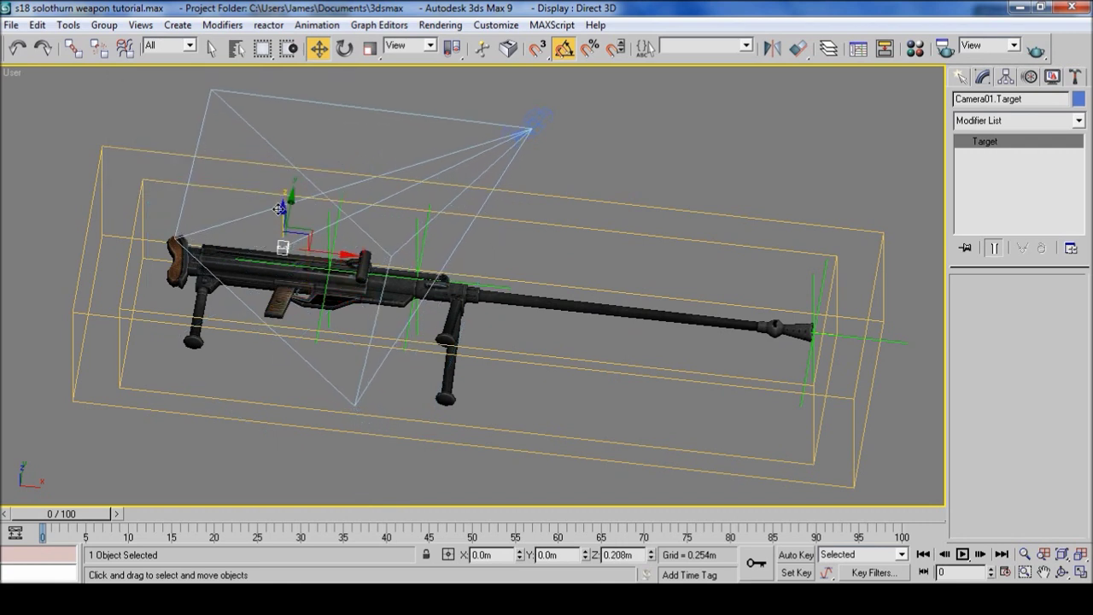
Step: Set the camera's absolute X and Y position to 0 m
left_click(541, 126)
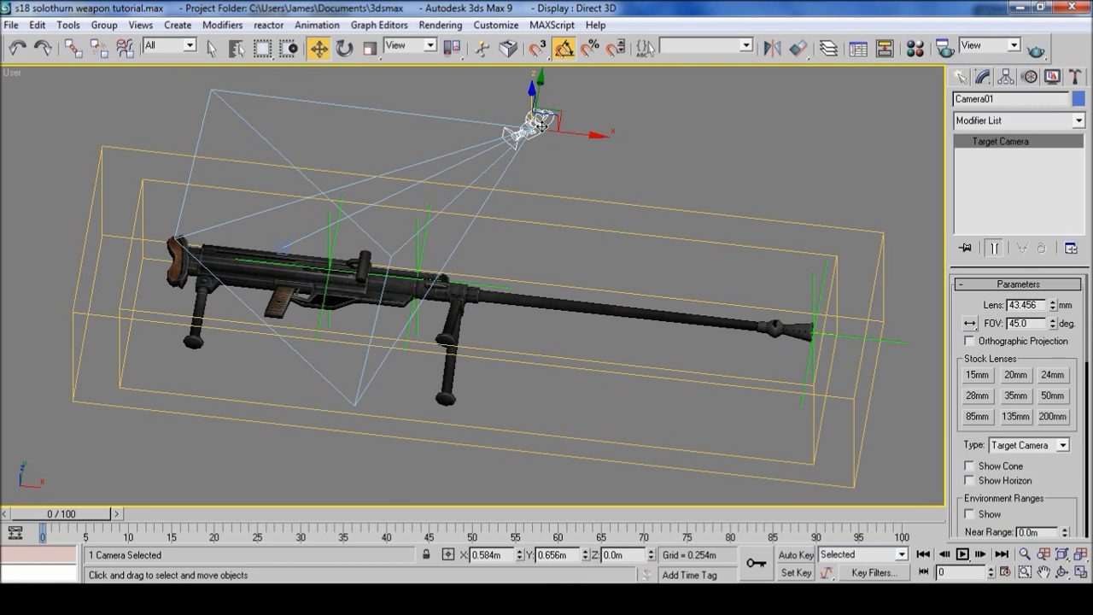
right_click(321, 47)
right_click(219, 128)
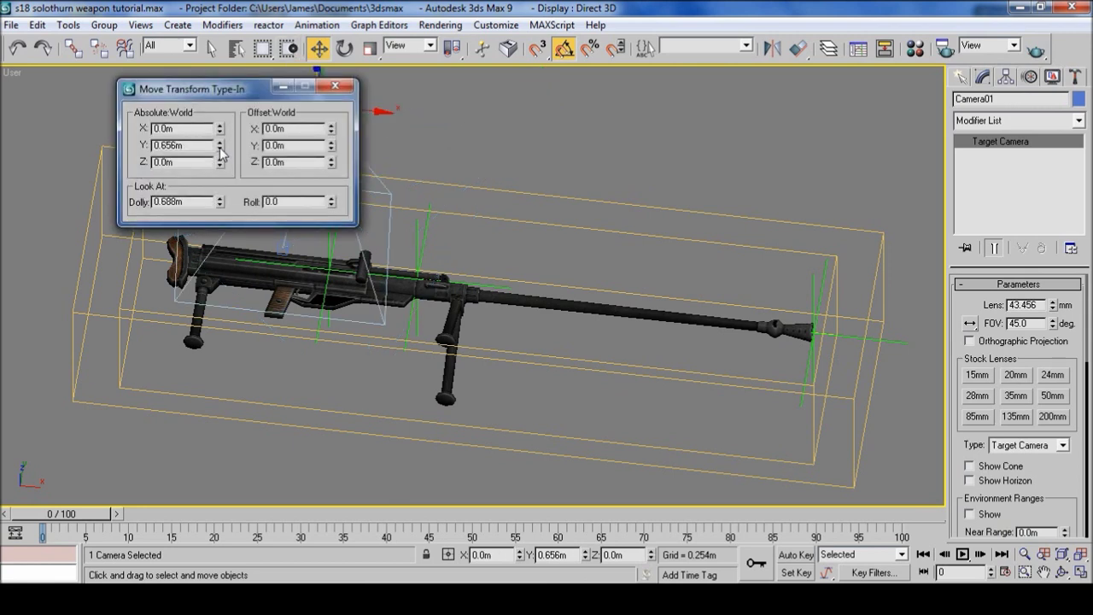
right_click(219, 145)
left_click(340, 89)
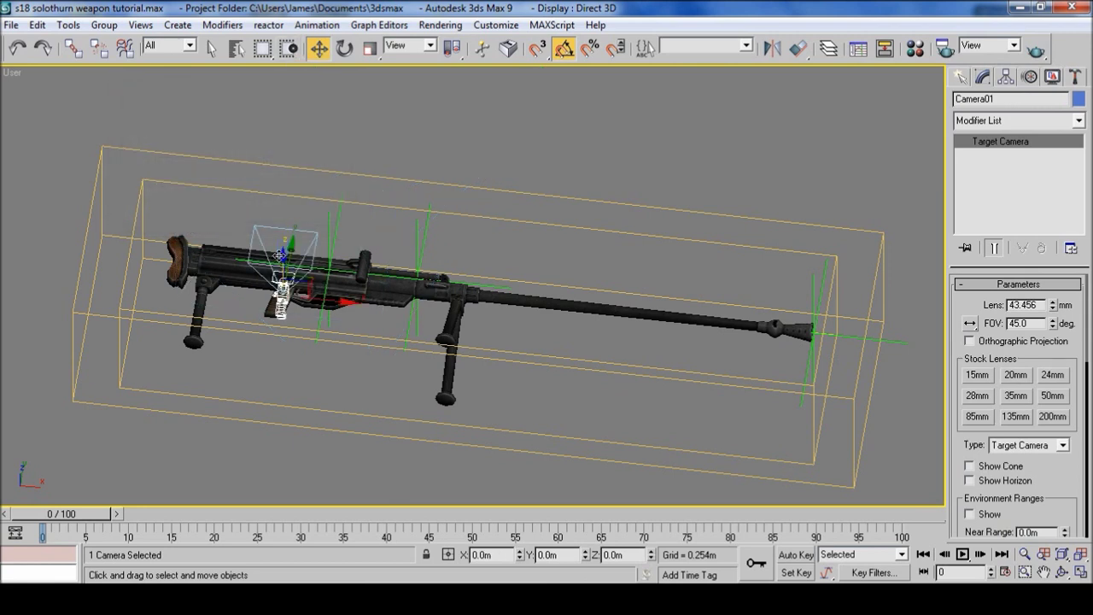
Step: Raise the camera to a Z of about 2.23 m and, looking through it, truck it sideways to frame the whole rifle
left_click_drag(282, 255, 288, 101)
scroll(413, 291, "down", 4)
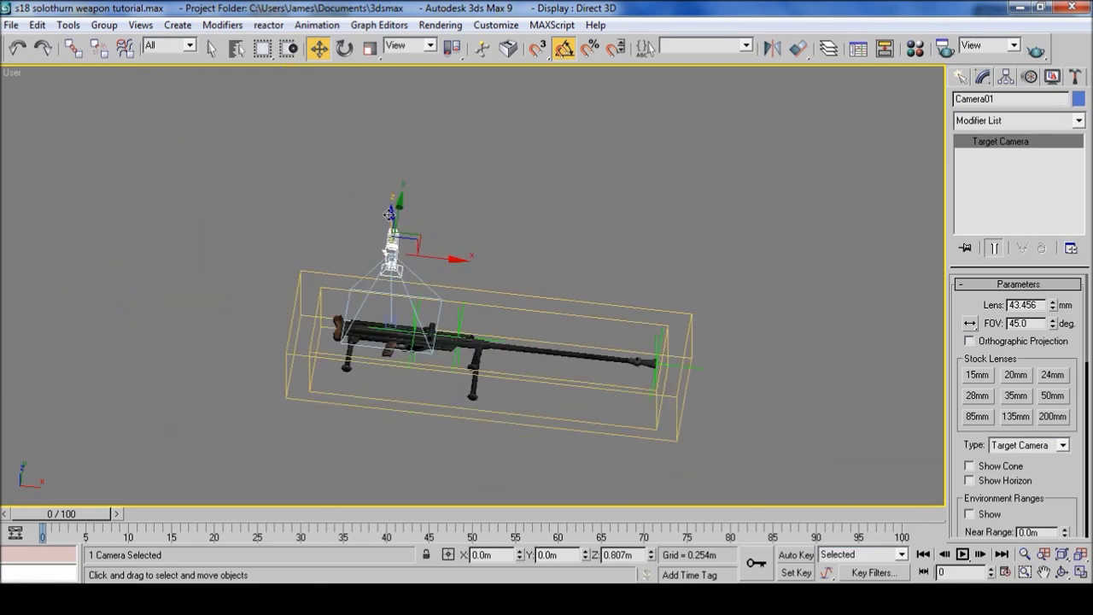
left_click_drag(388, 213, 392, 54)
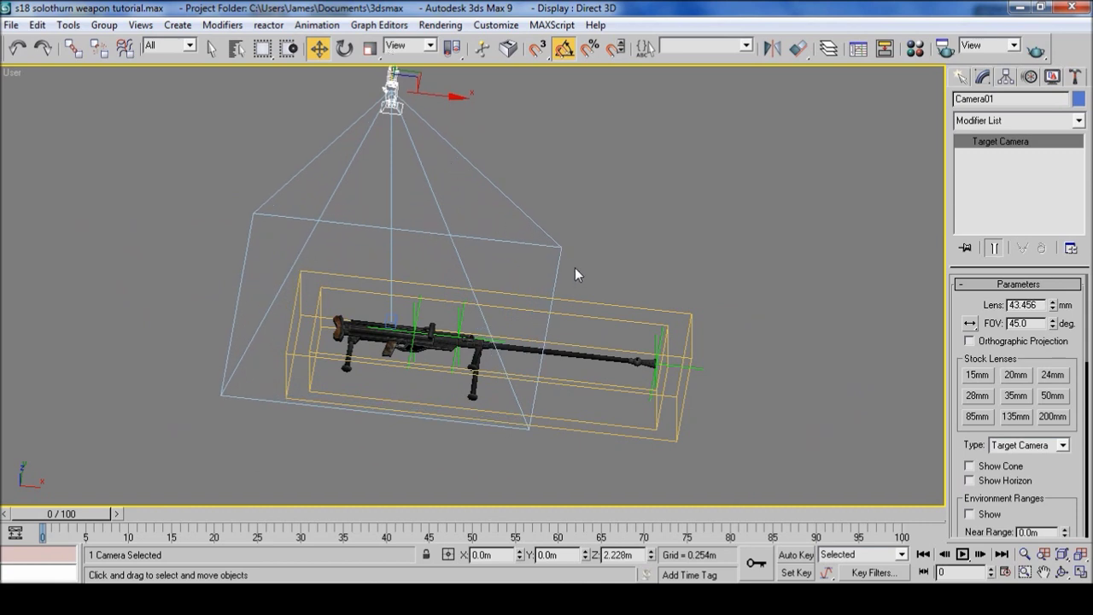
key("c")
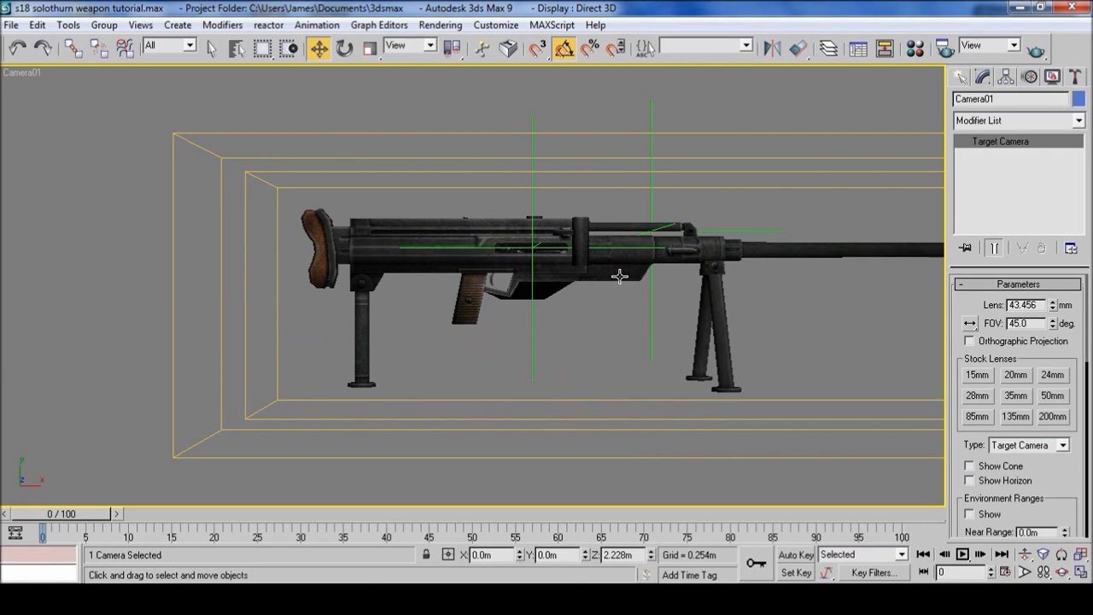
middle_click_drag(603, 283, 313, 304)
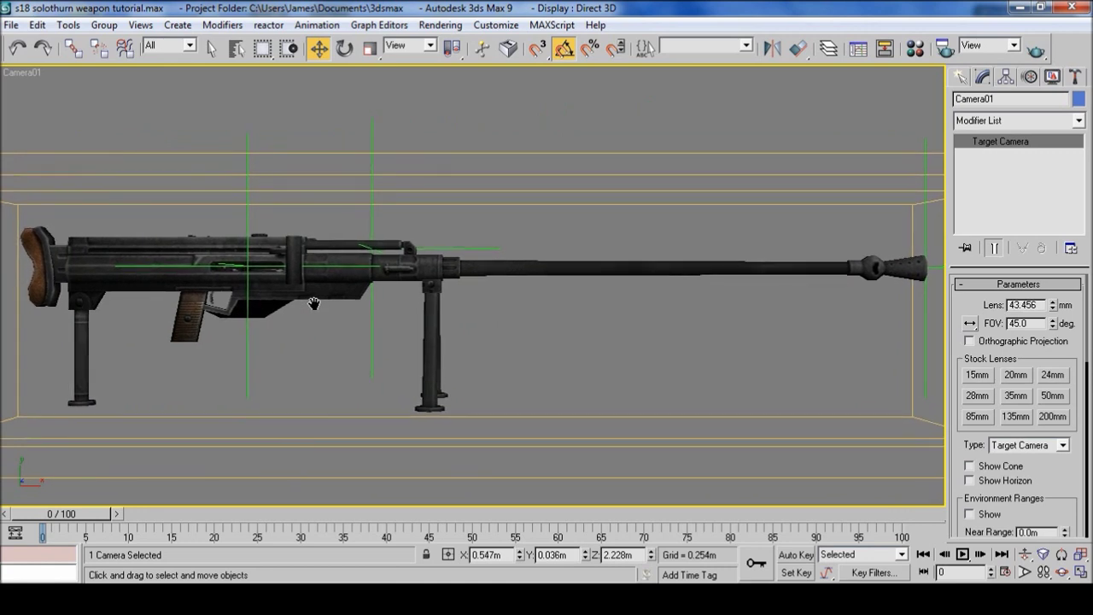
Step: Configure a two-row viewport layout with the User view above and the Camera01 view below
right_click(19, 74)
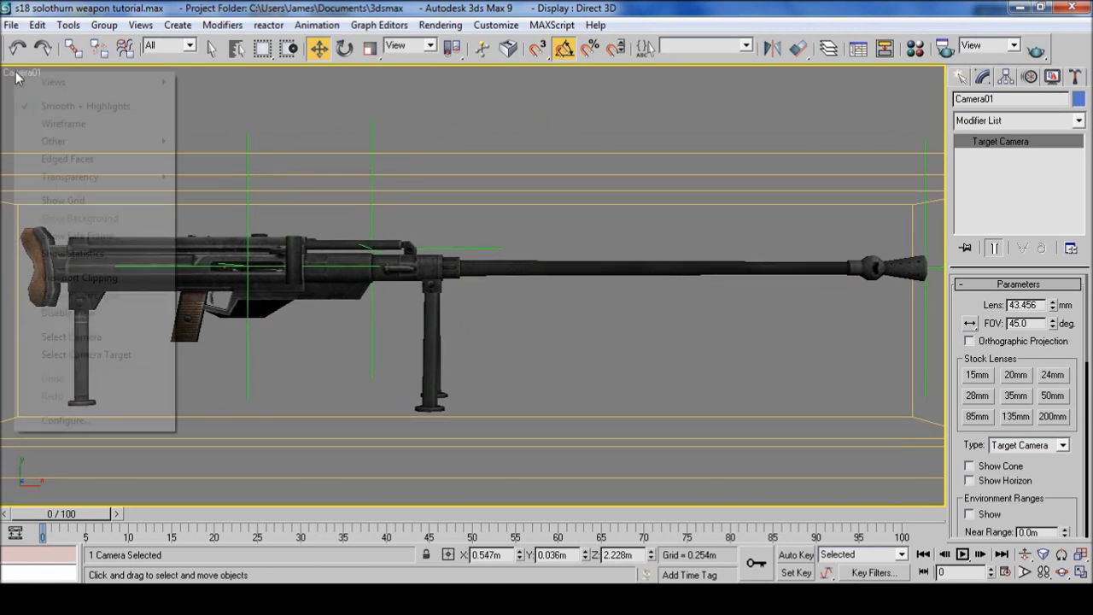
left_click(91, 421)
left_click(483, 193)
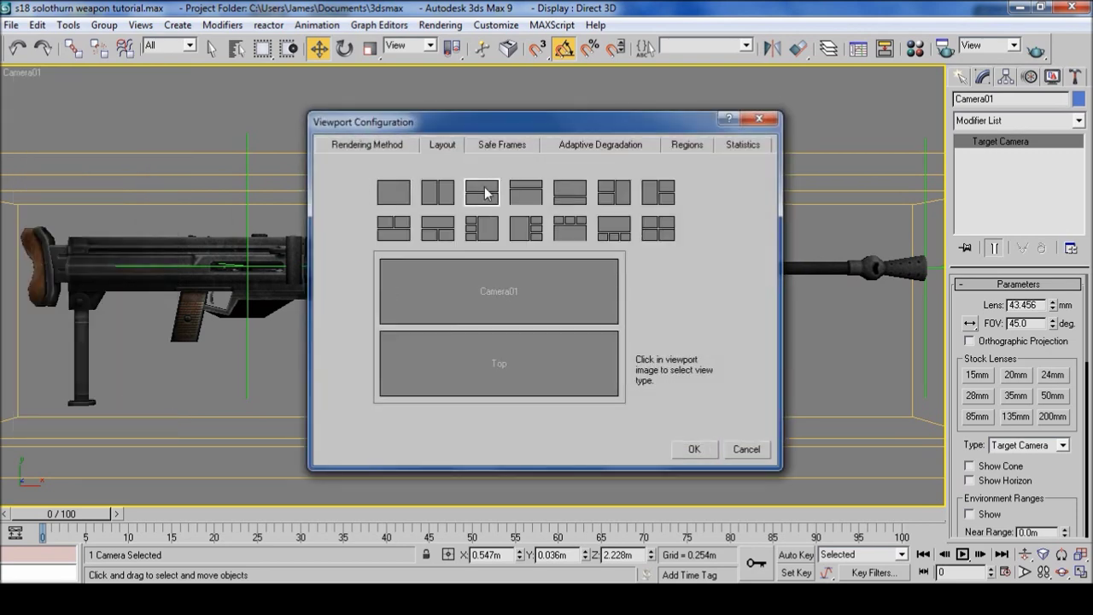
left_click(501, 295)
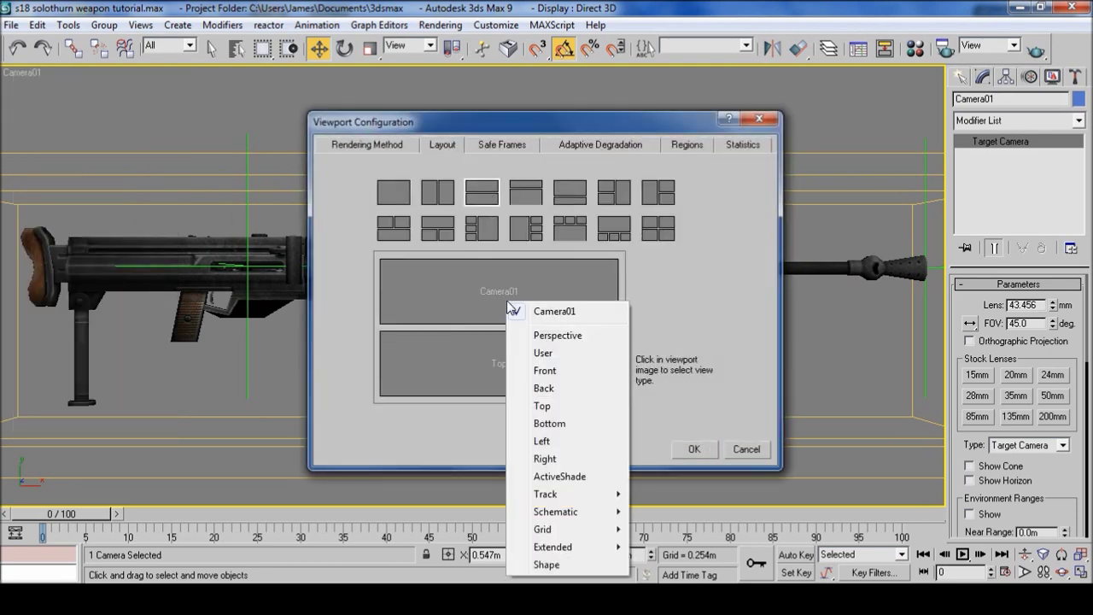
left_click(547, 353)
left_click(501, 367)
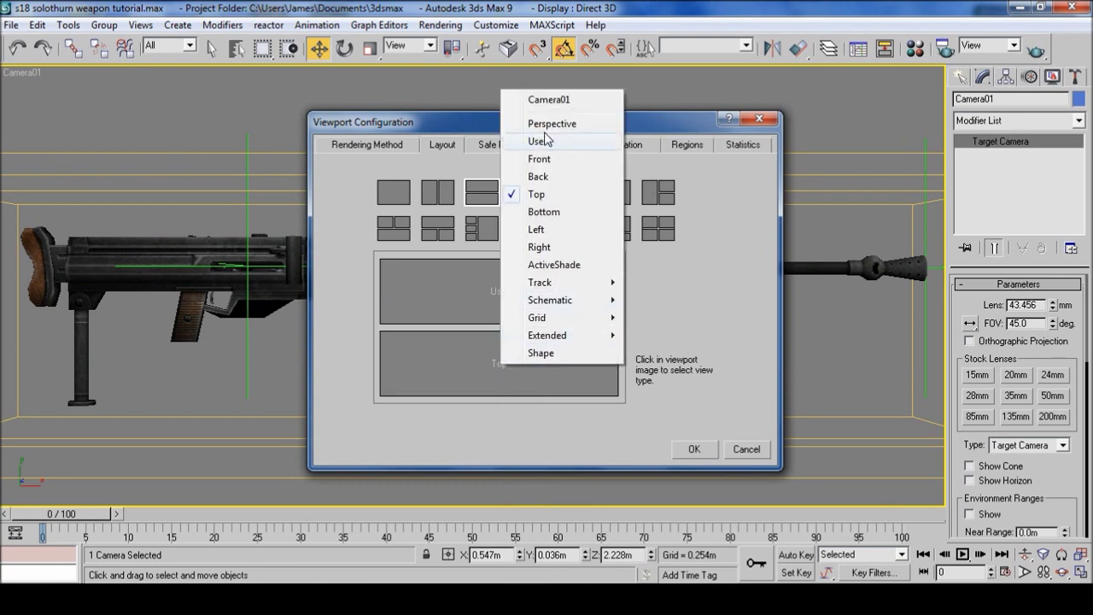
left_click(549, 100)
left_click(696, 448)
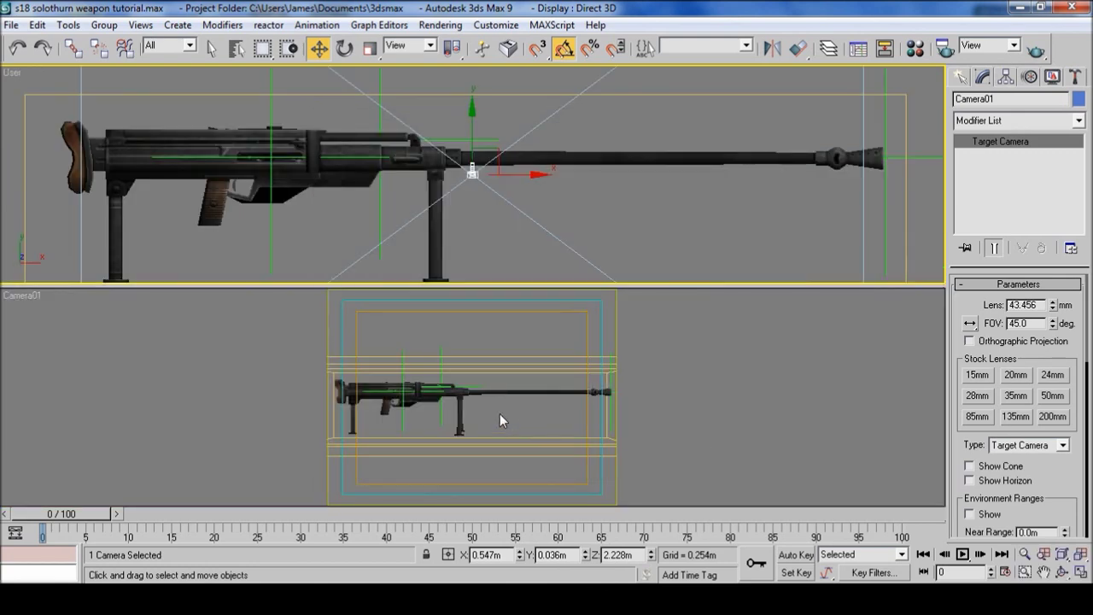
Step: With the camera view active, set the render output size to a width of 115 and a height of 43
left_click(666, 366)
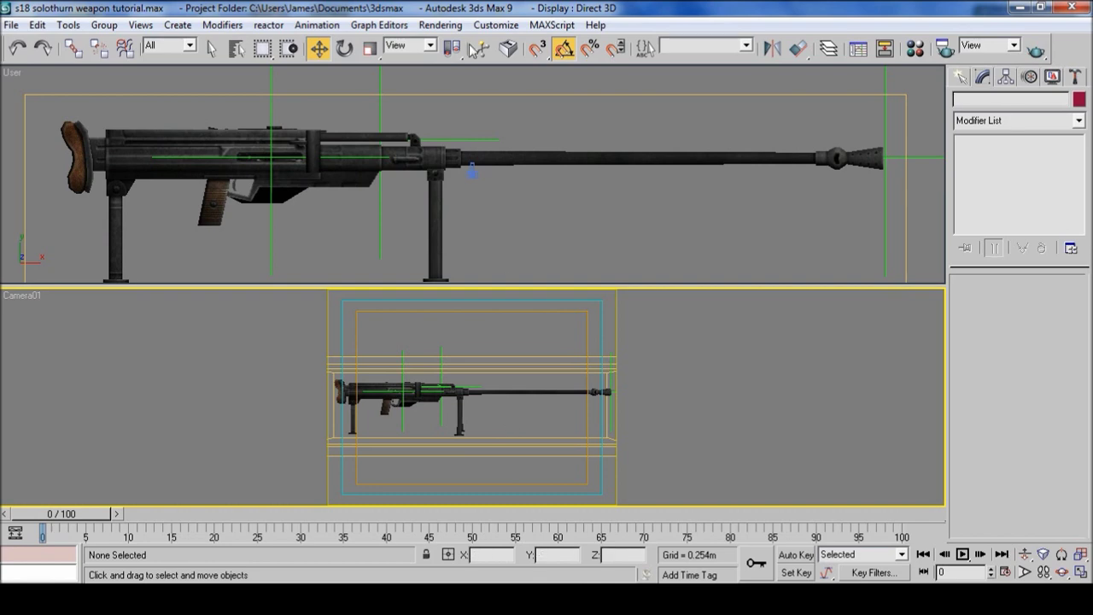
left_click(439, 26)
left_click(458, 44)
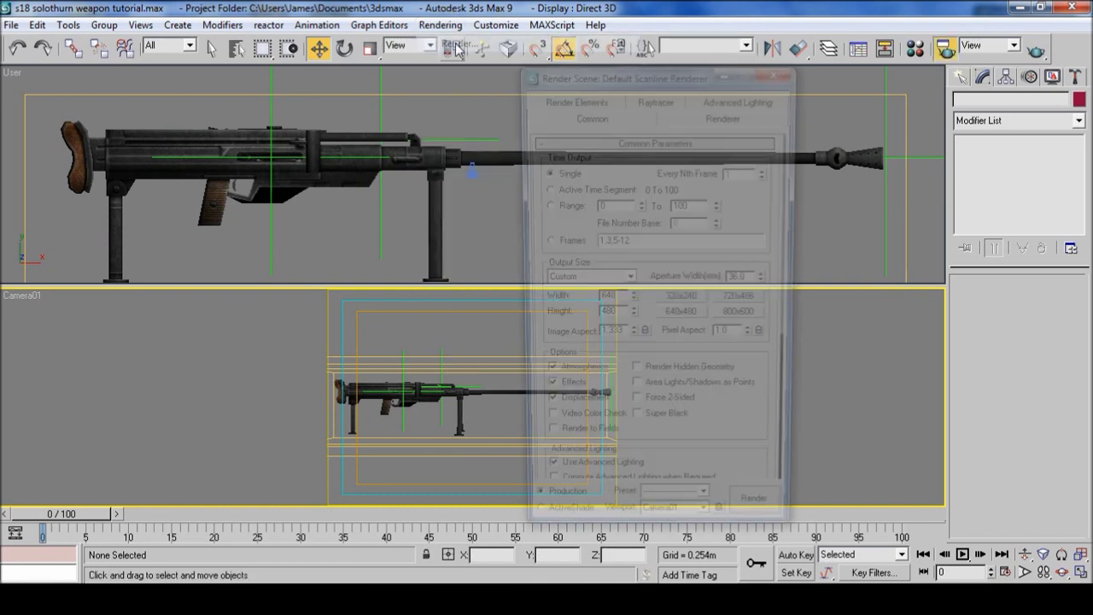
left_click_drag(621, 299, 560, 297)
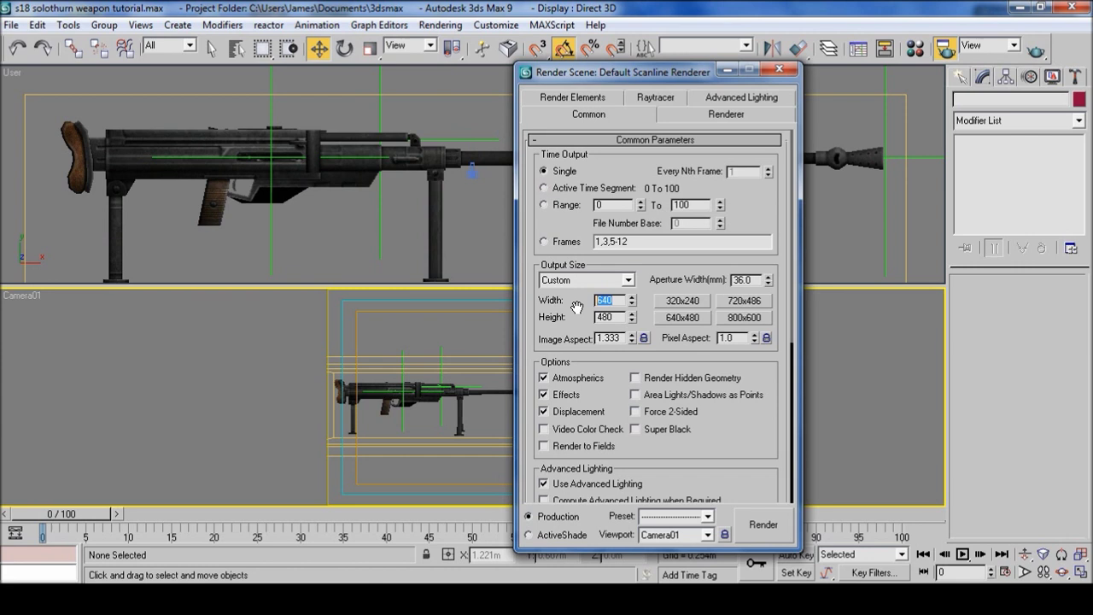
type("115")
key("Tab")
type("43")
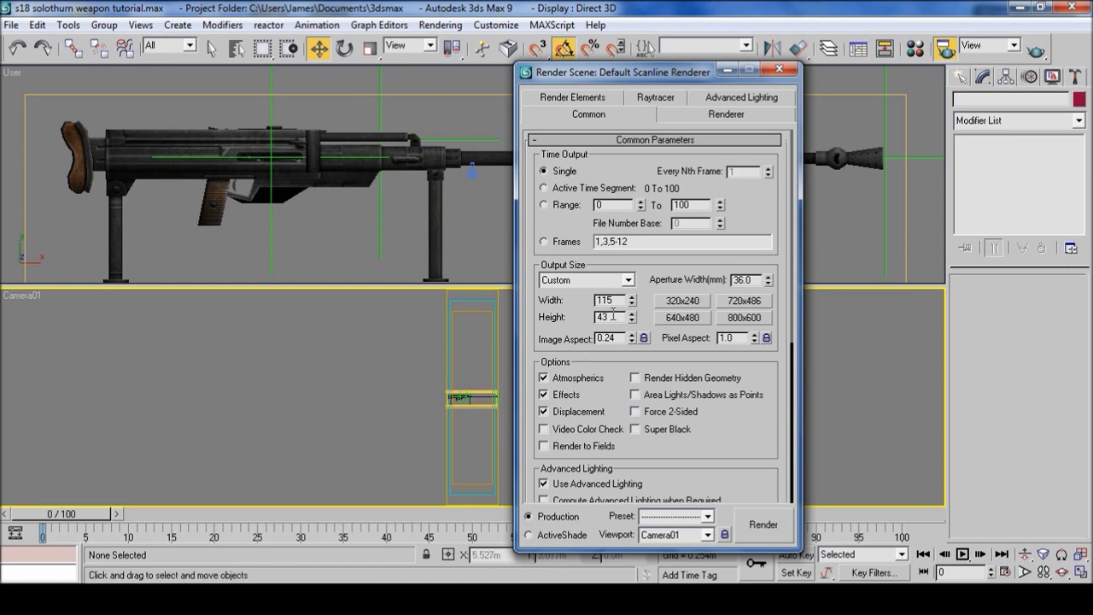
key("Return")
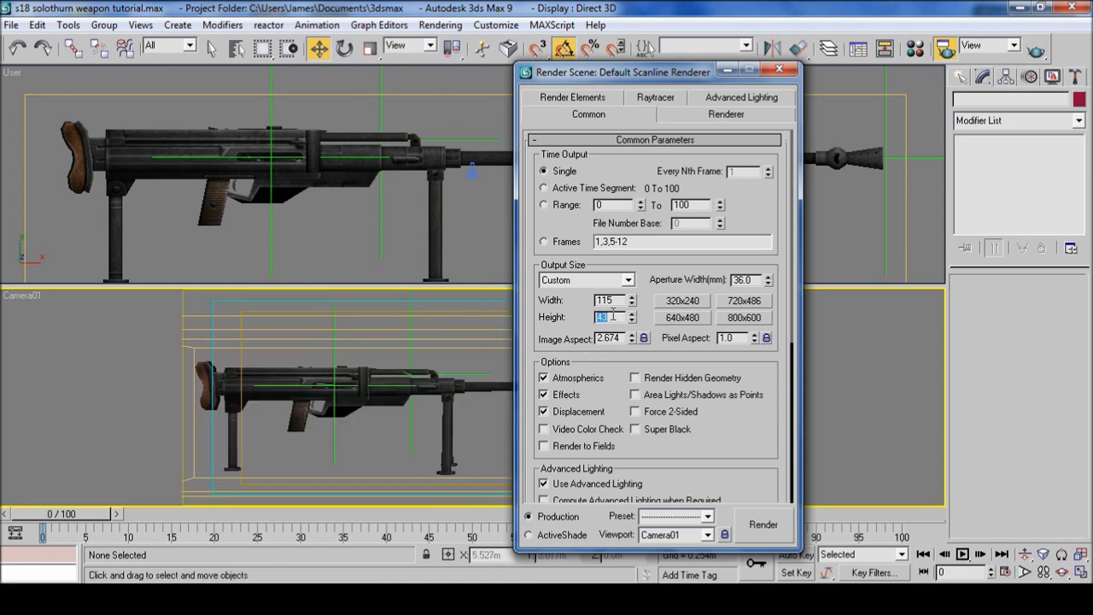
left_click(780, 68)
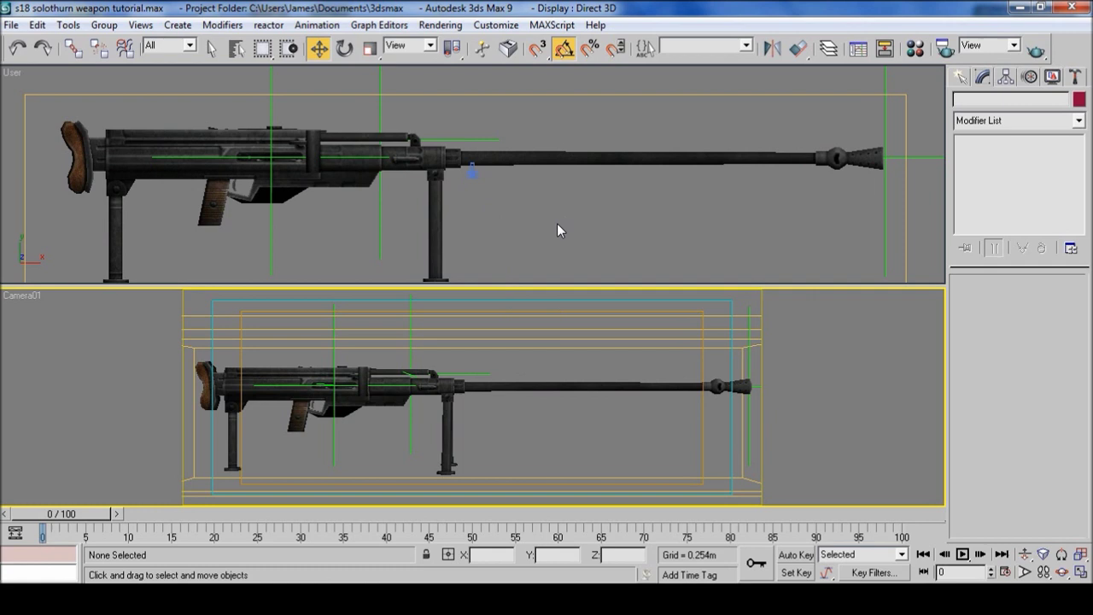
Step: In the User view, move the camera along Y to about -0.71 m for a more angled view of the rifle
mouse_move(556, 156)
middle_mouse_down("alt")
mouse_move(564, 178)
mouse_move(566, 156)
middle_mouse_up("alt")
scroll(566, 157, "down", 10)
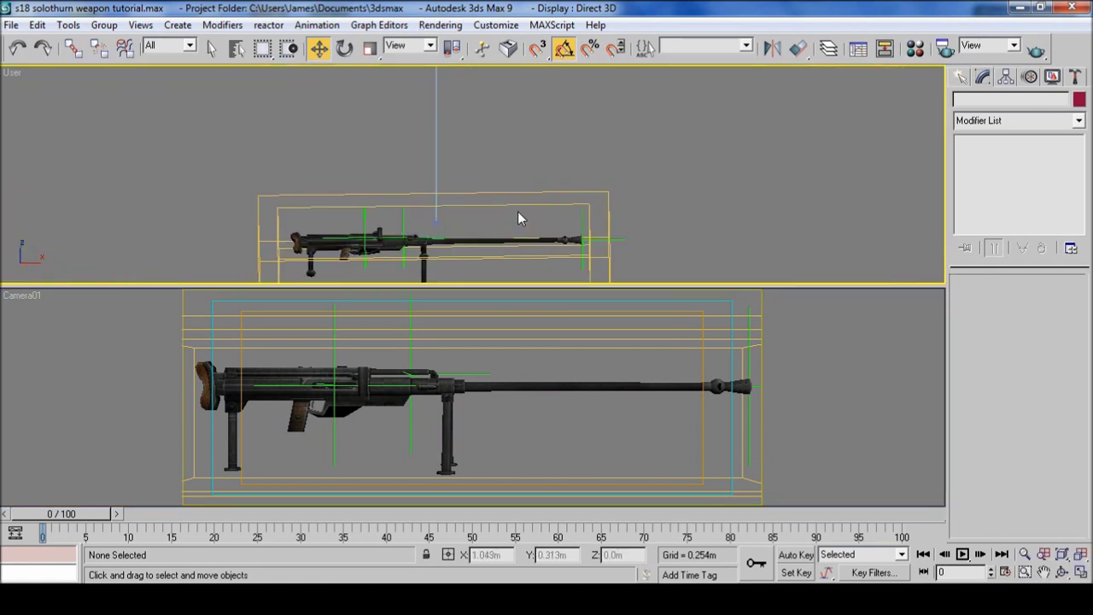
middle_click_drag(523, 216, 610, 222, "alt")
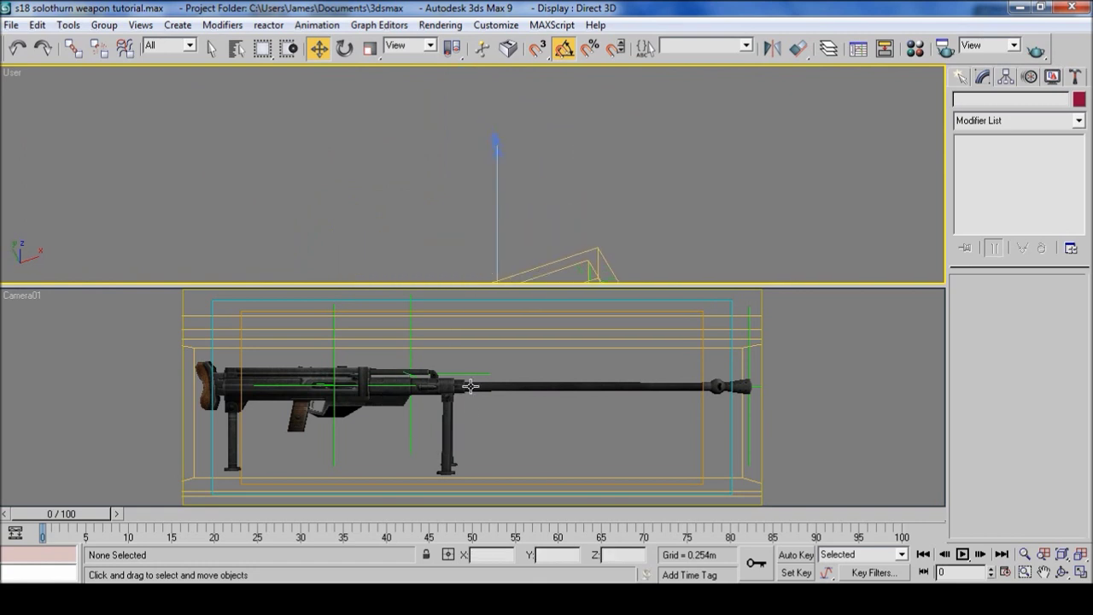
left_click(496, 144)
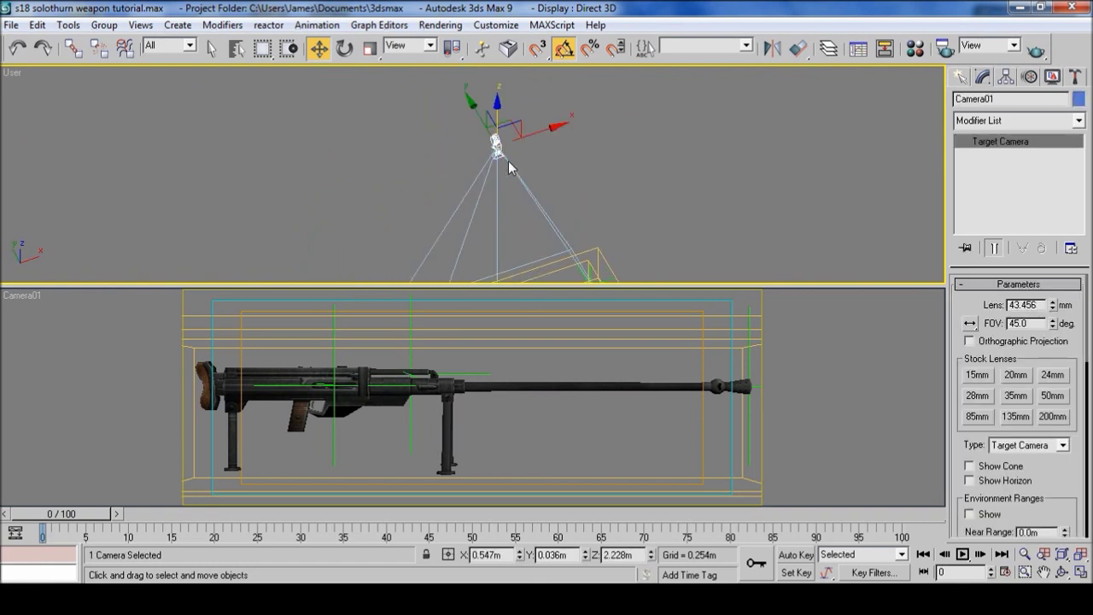
middle_click_drag(553, 239, 547, 185)
left_click_drag(453, 82, 533, 106)
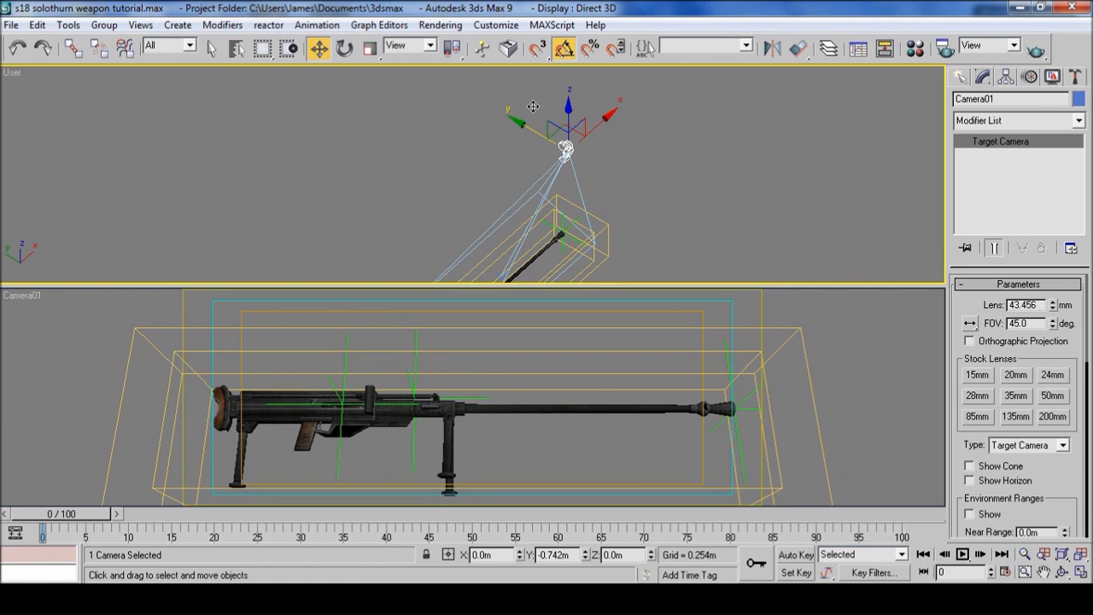
left_click_drag(532, 106, 532, 106)
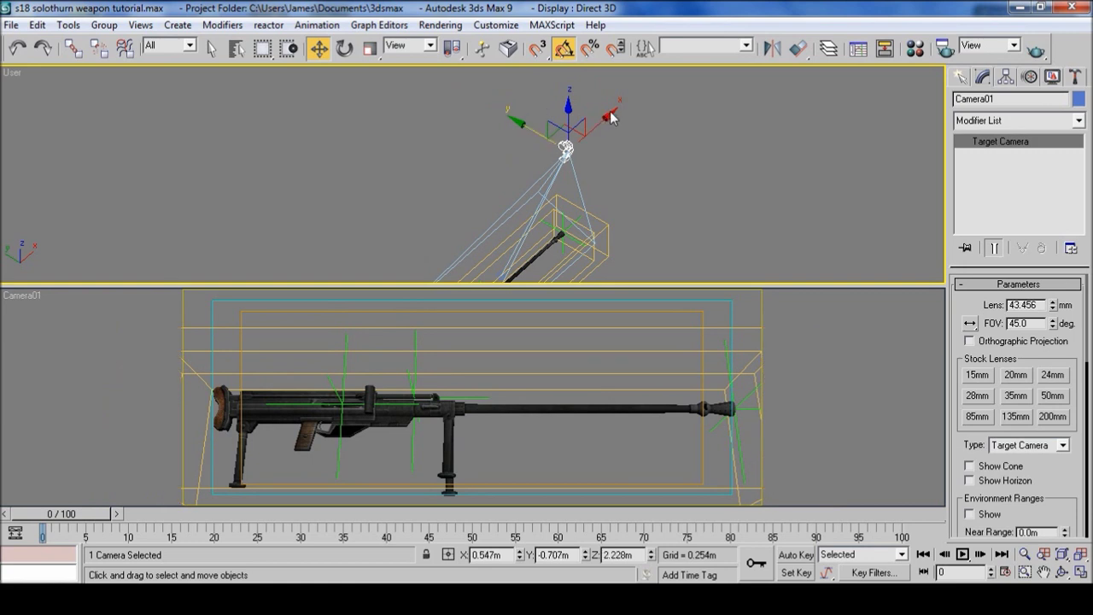
Step: Move the camera along X to about 0.36 m to tilt the shot, and truck the camera view to recentre the rifle
left_click_drag(611, 118, 603, 129)
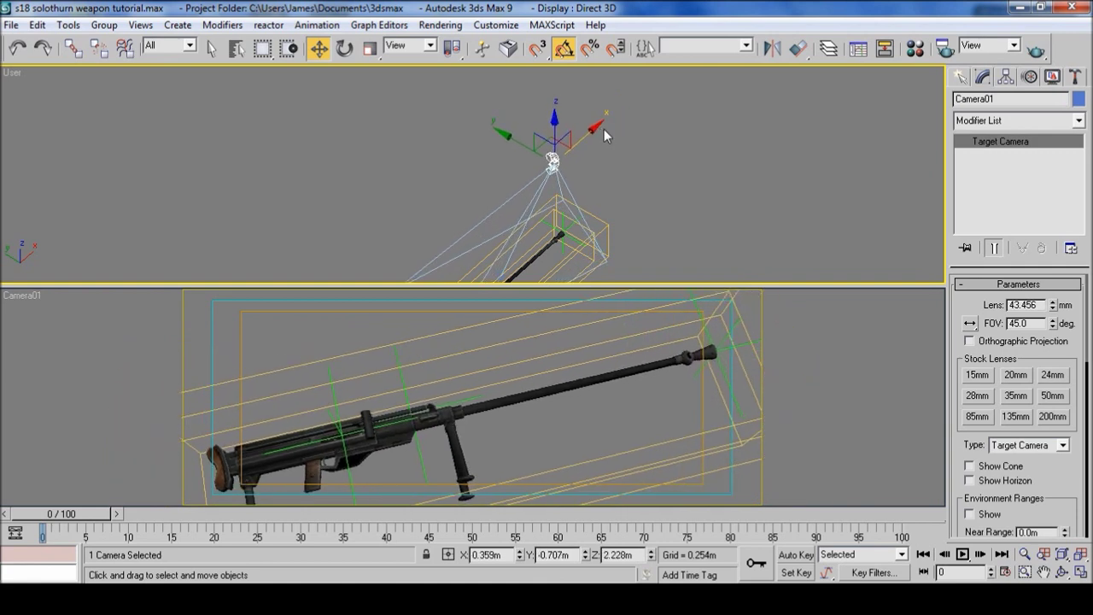
left_click(786, 361)
middle_click_drag(526, 381, 508, 351)
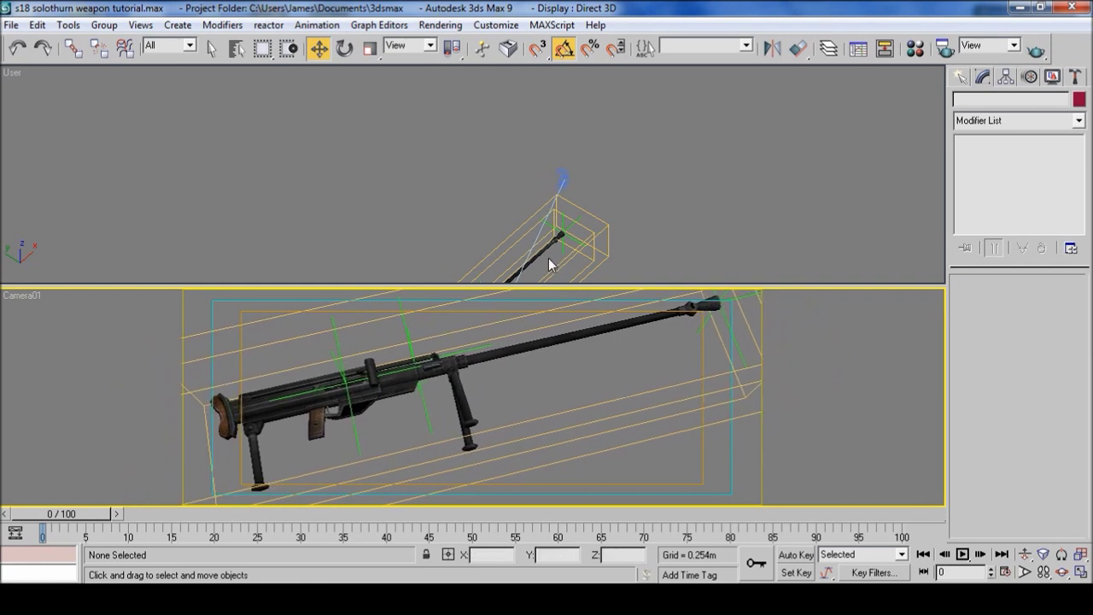
Step: Move Camera01 along X to about 0.364 m and slightly down along Z, trucking the camera view to keep the whole rifle framed
left_click(564, 178)
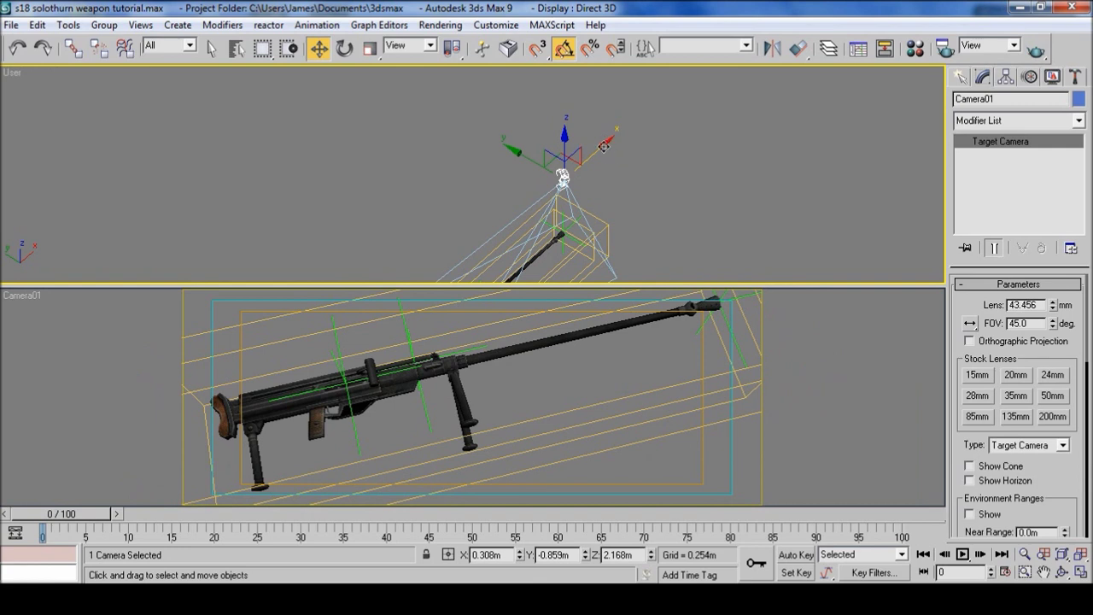
left_click_drag(603, 147, 615, 149)
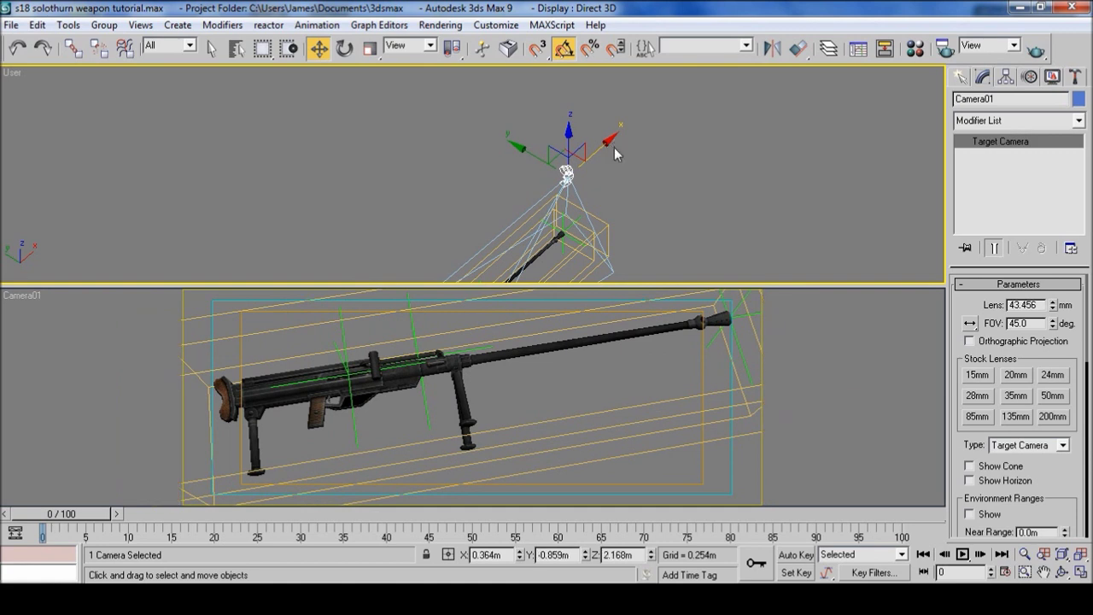
left_click(792, 373)
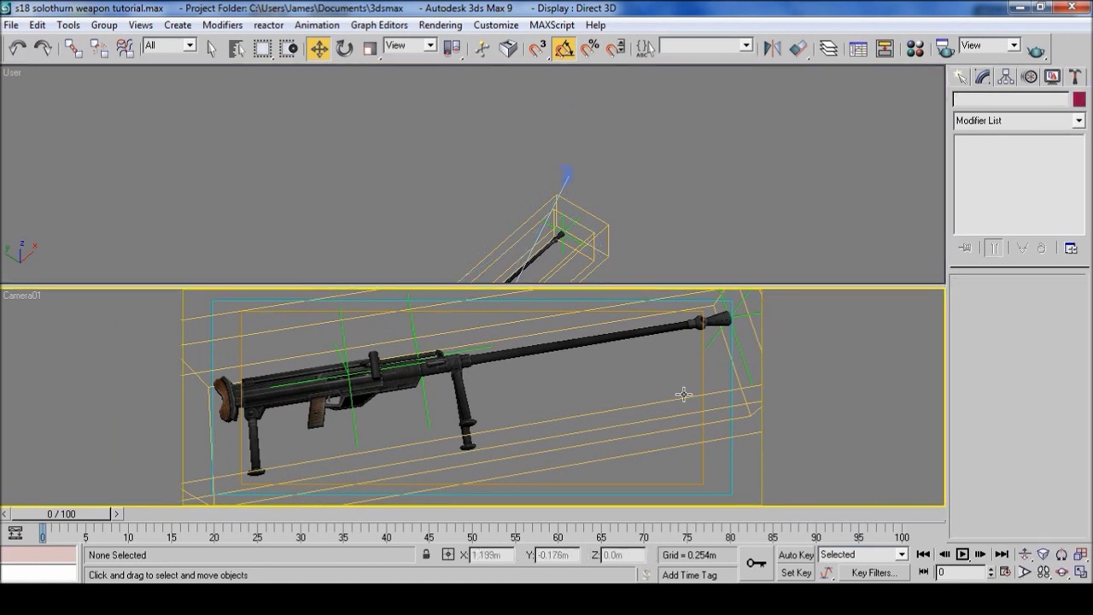
mouse_move(683, 392)
middle_mouse_down()
mouse_move(703, 393)
mouse_move(680, 382)
mouse_move(688, 378)
mouse_move(678, 385)
mouse_move(675, 400)
mouse_move(690, 407)
middle_mouse_up()
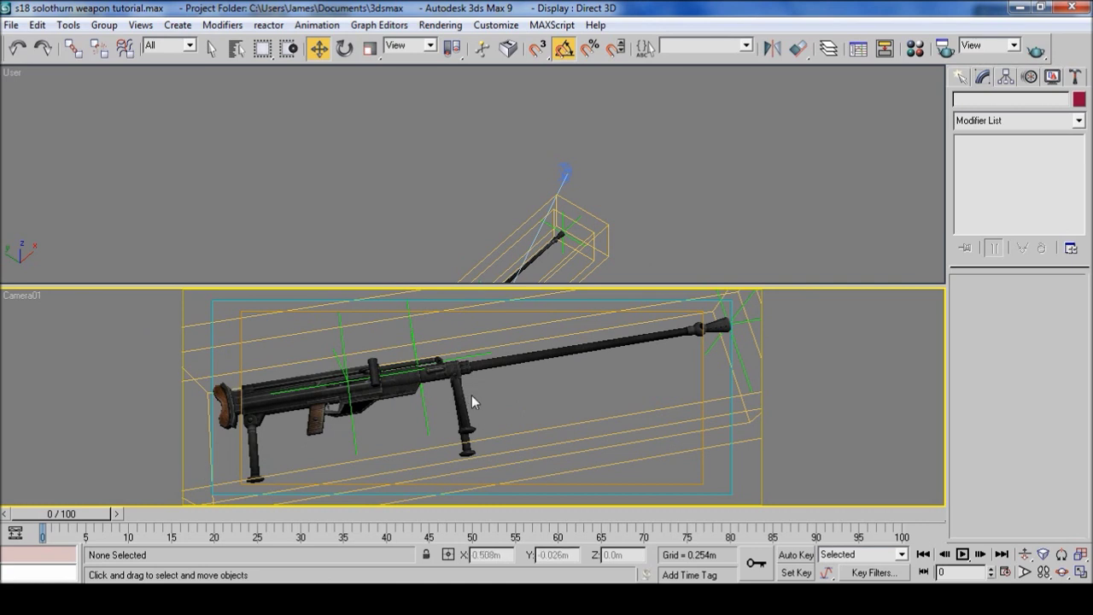
middle_click_drag(472, 394, 471, 399)
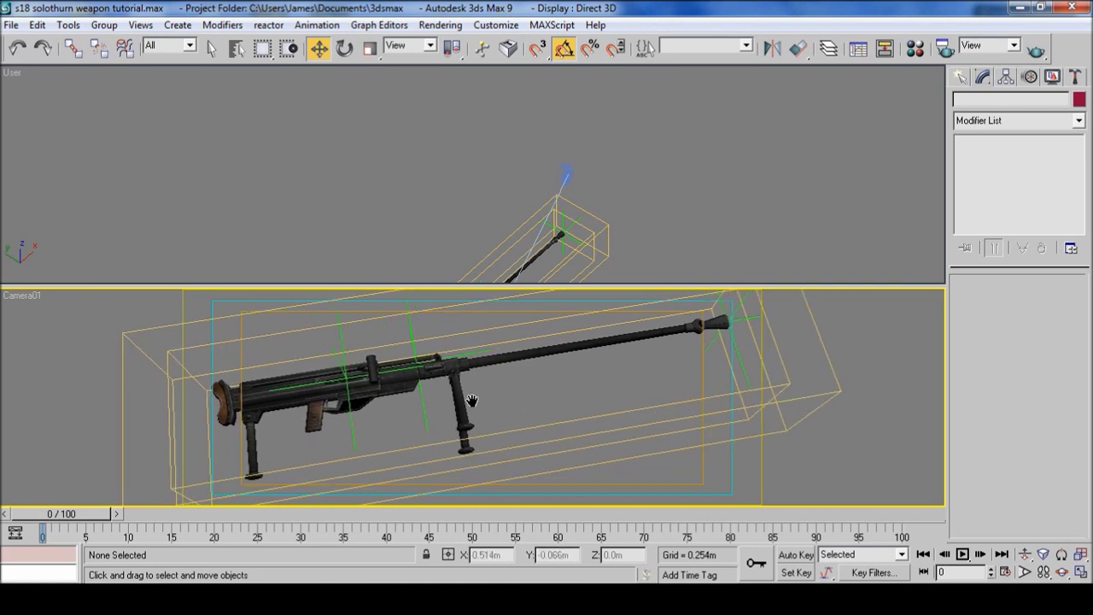
left_click(564, 177)
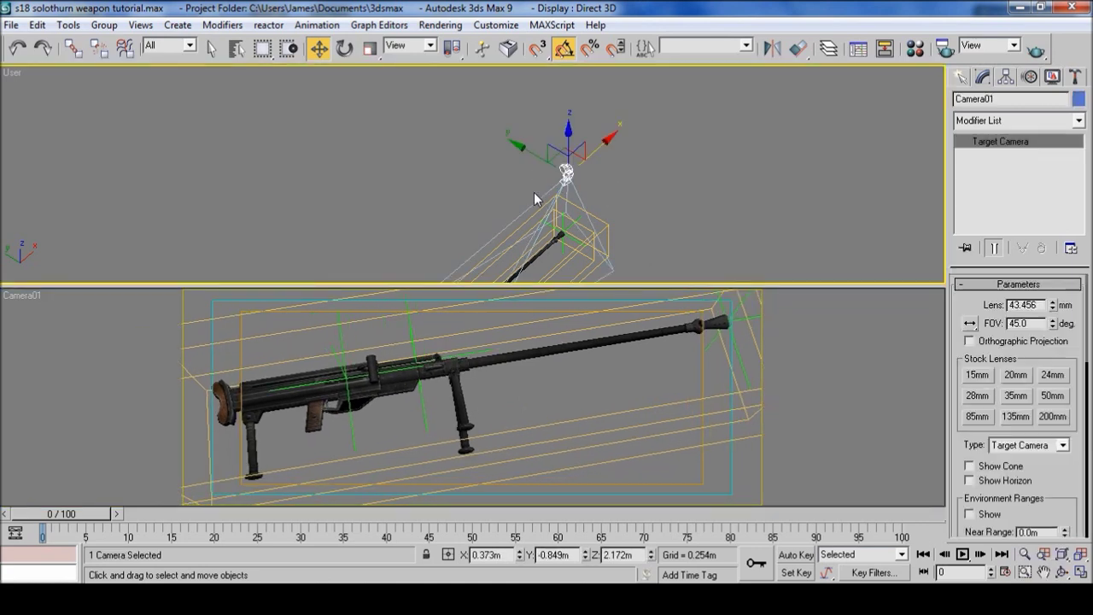
left_click_drag(569, 129, 569, 140)
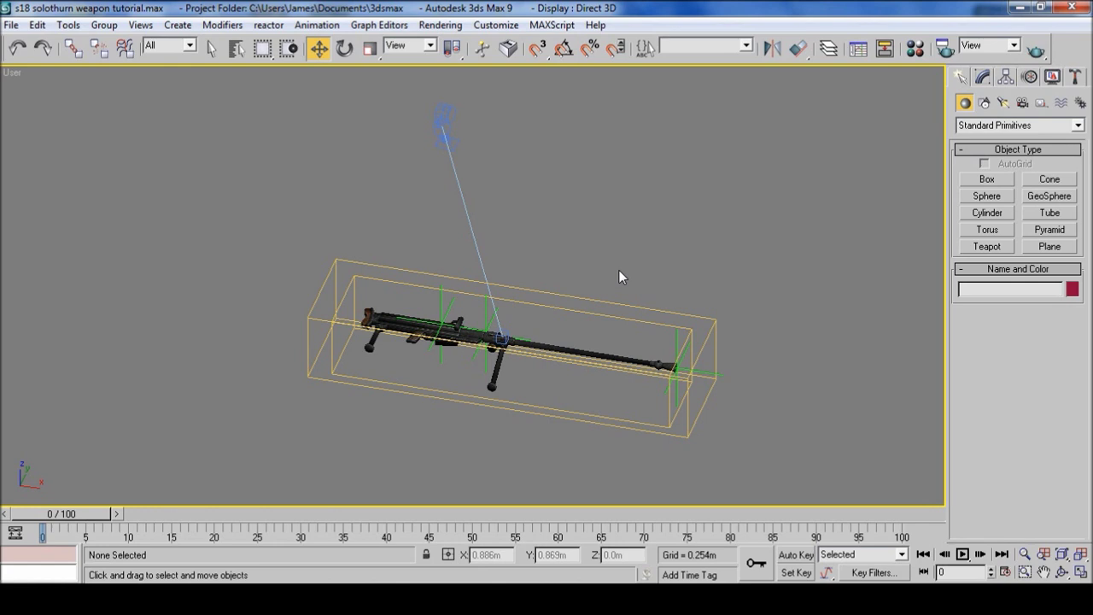
Step: Create two standard Omni lights in the Top view, beyond the rifle's stock end
left_click(1002, 102)
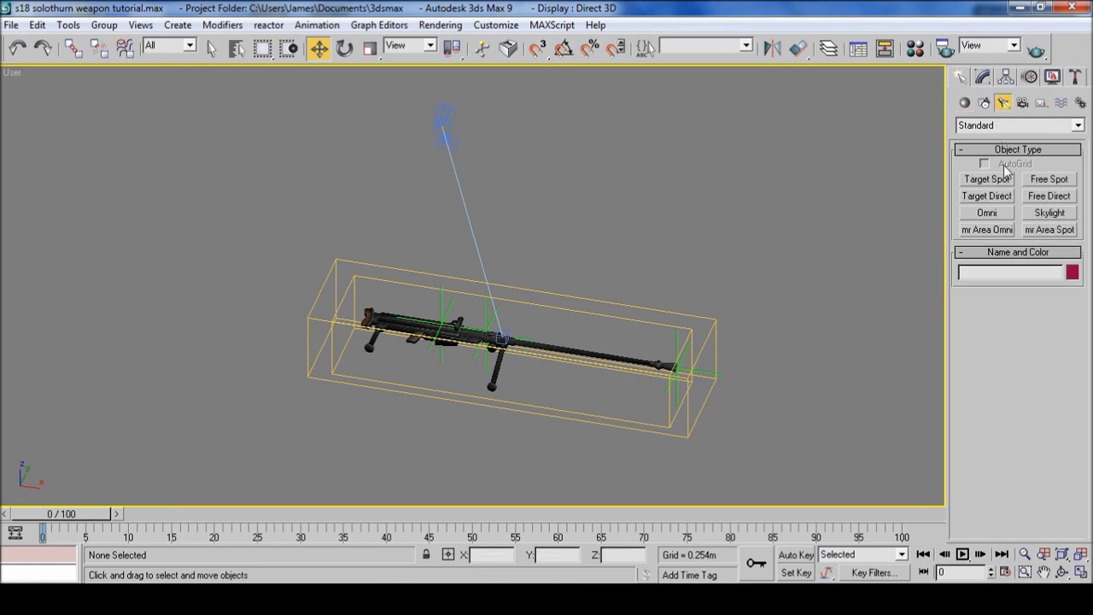
left_click(987, 213)
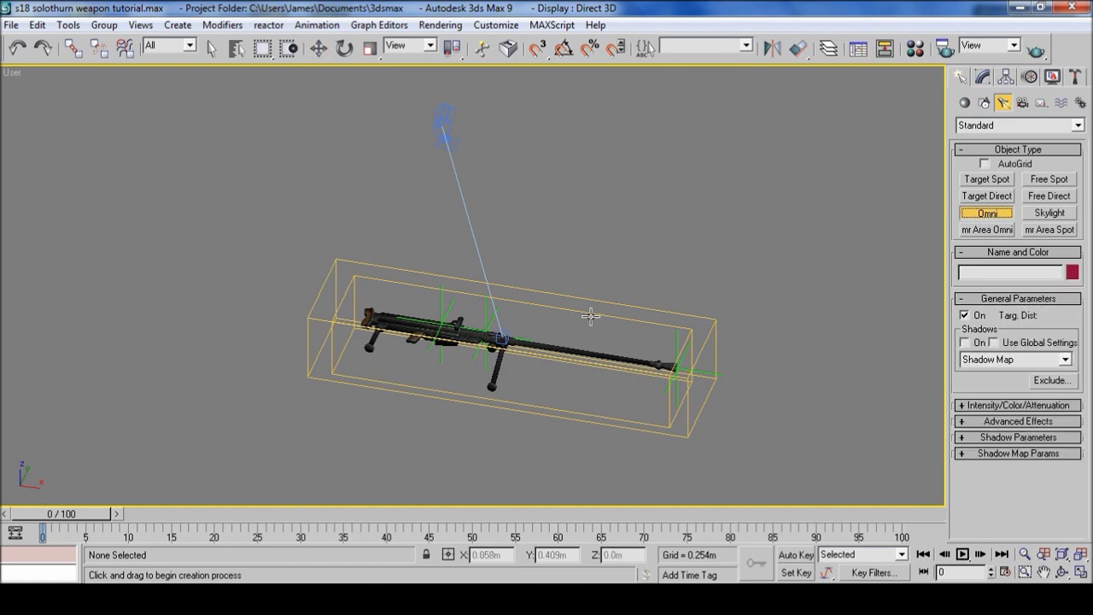
key("t")
scroll(401, 323, "up", 3)
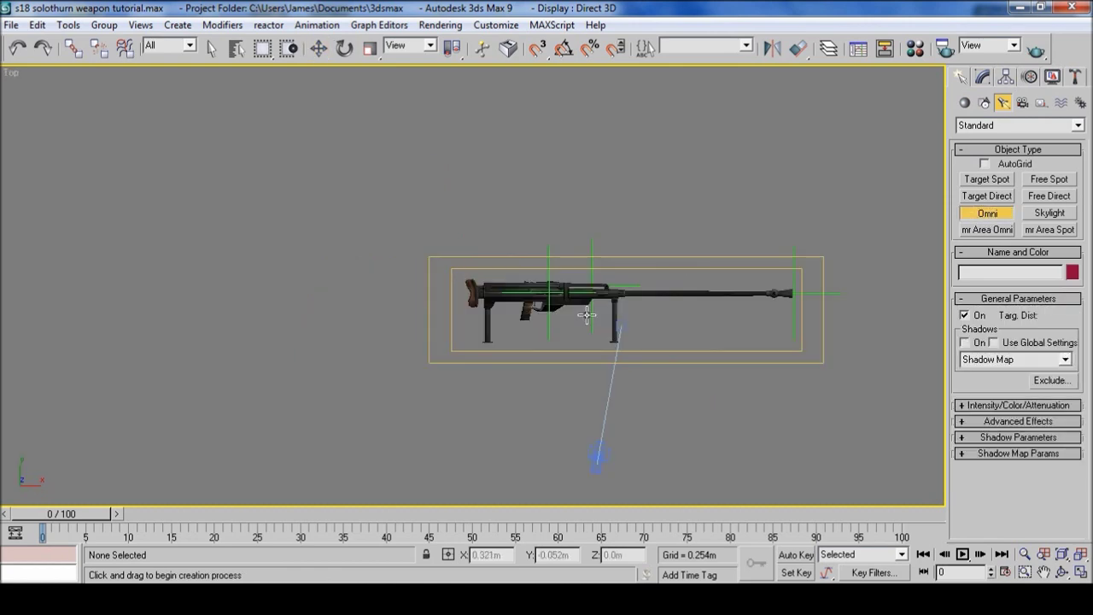
left_click(275, 310)
Step: Reset the second omni light's world X and Y position to 0 and move it along X to about 1.035 m
left_click(318, 48)
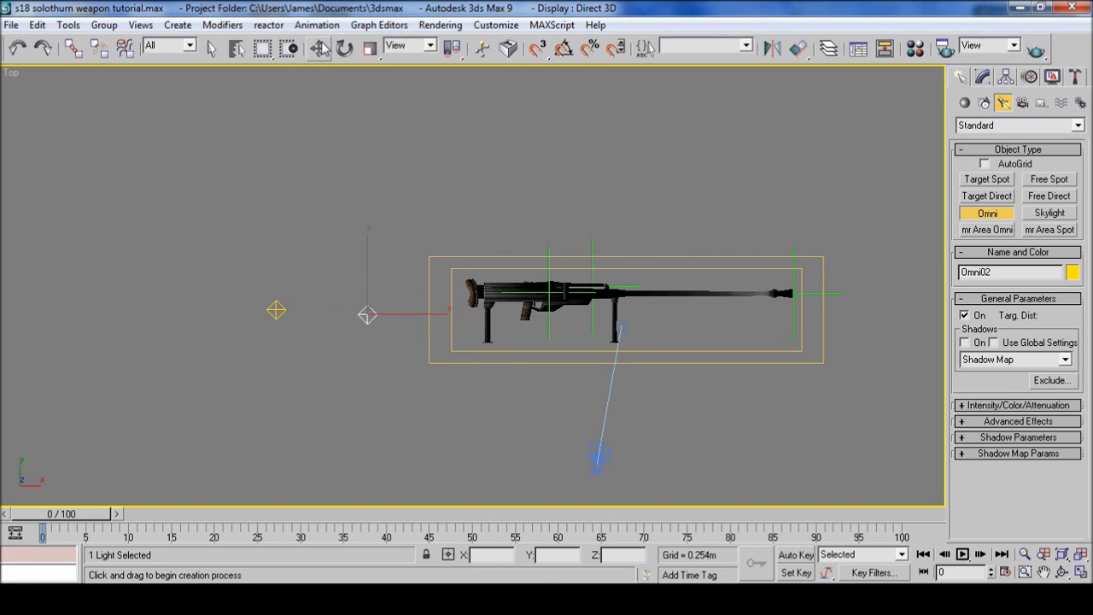
right_click(319, 47)
right_click(220, 129)
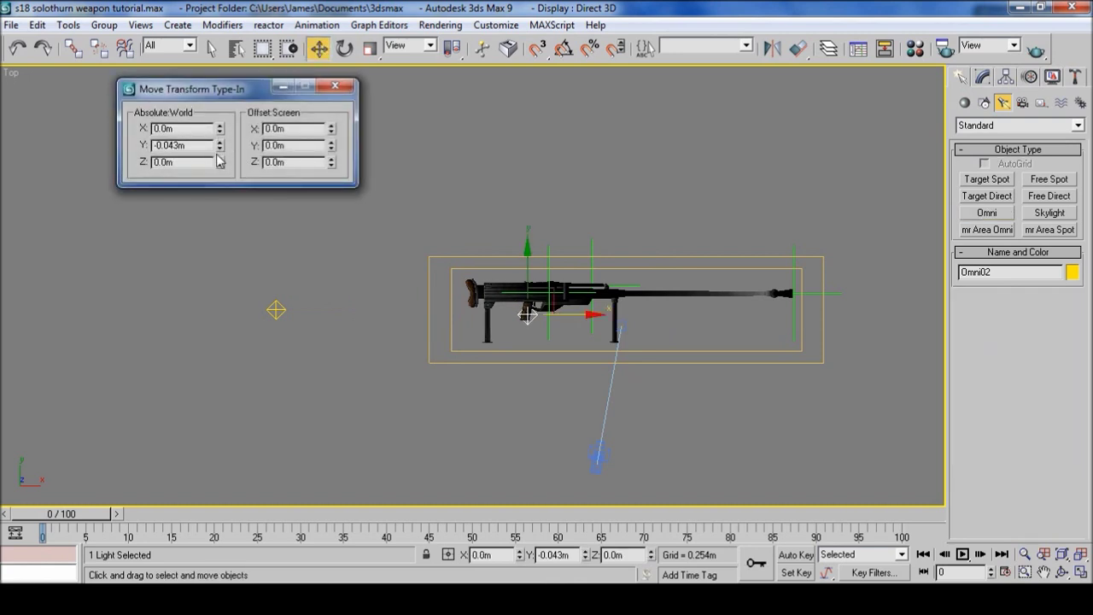
right_click(220, 149)
left_click(335, 85)
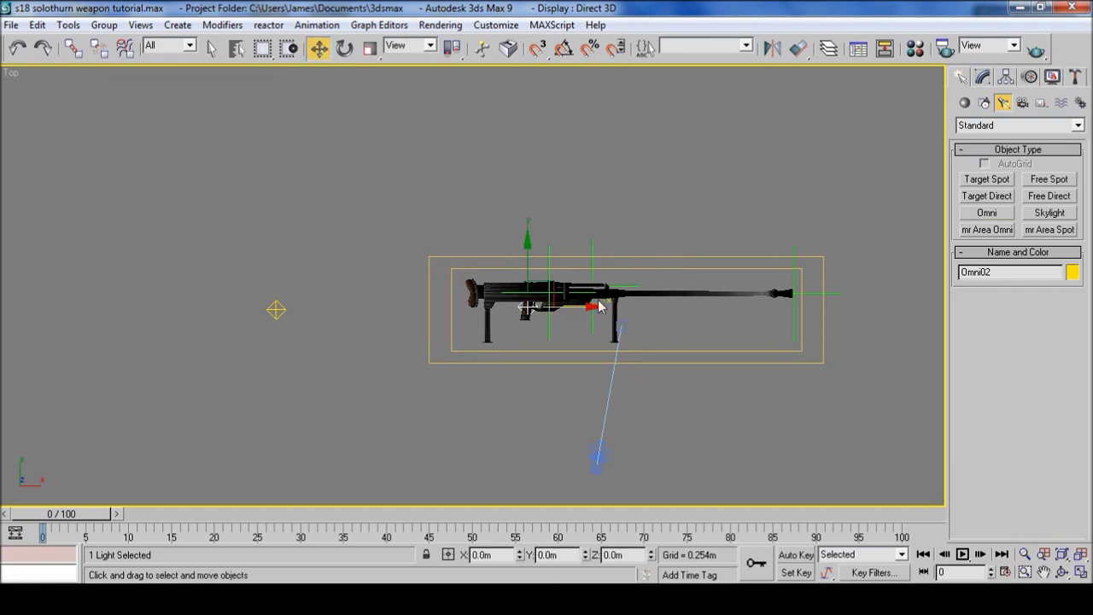
left_click_drag(595, 308, 787, 306)
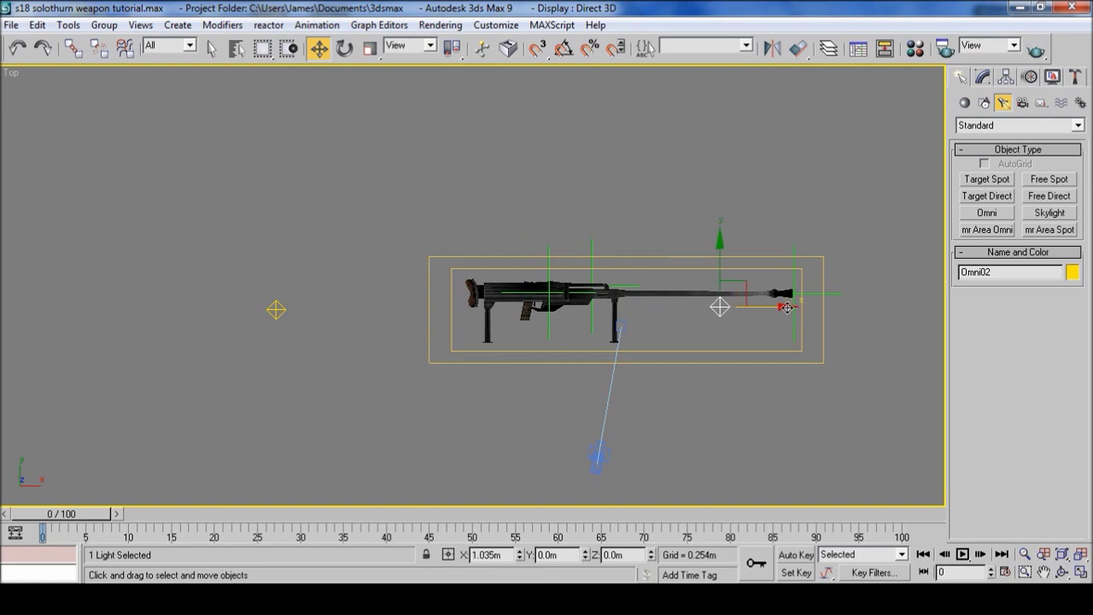
Step: Reset the first omni light's world X and Y position to 0 m
left_click(276, 310)
right_click(318, 48)
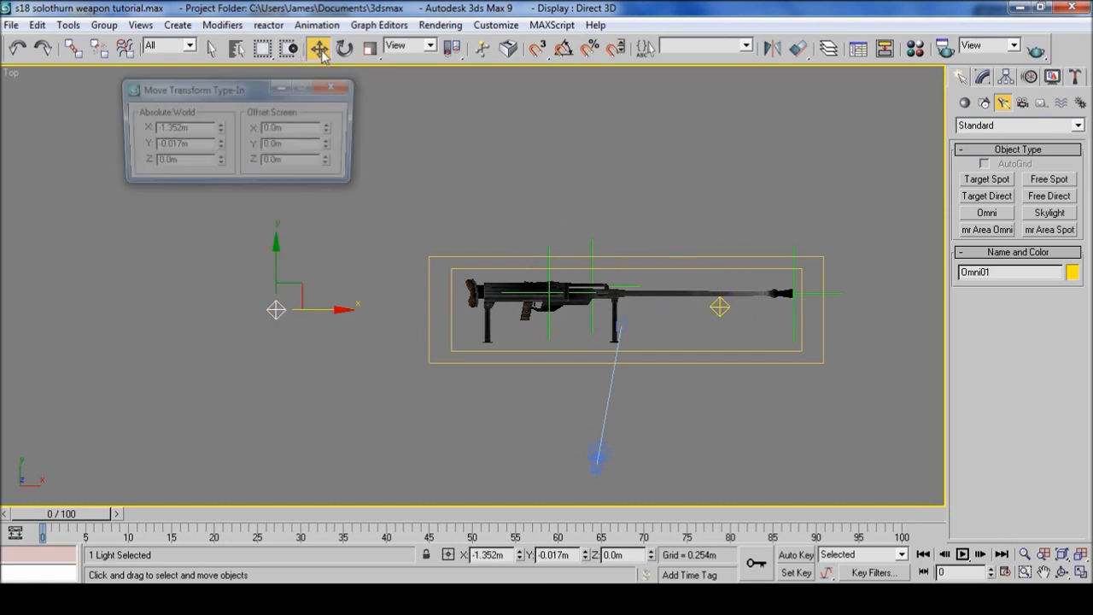
right_click(219, 130)
right_click(219, 147)
left_click(334, 86)
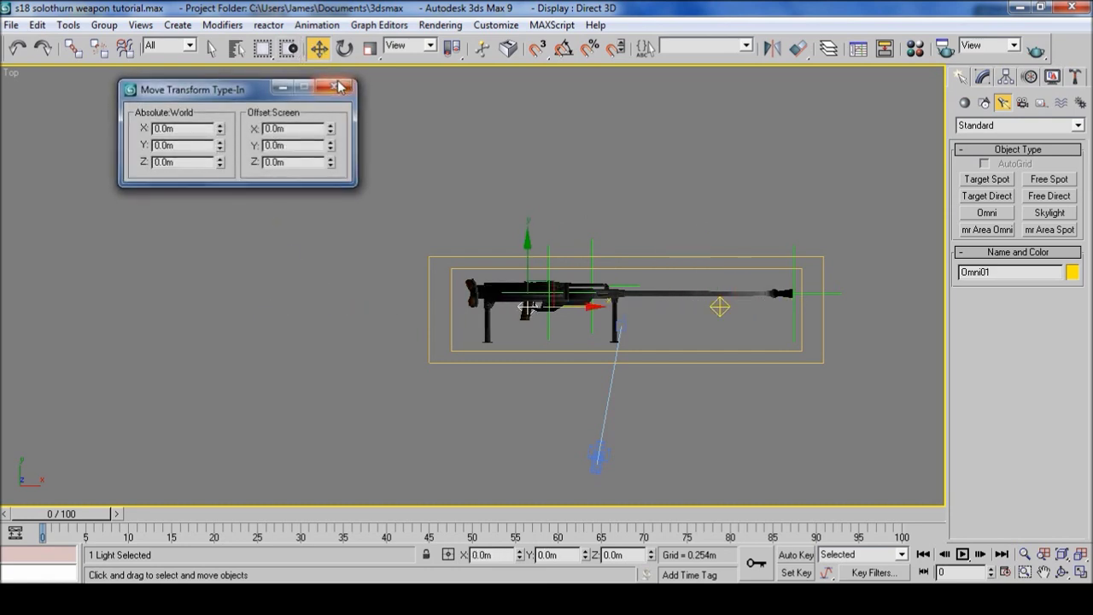
Step: Raise the omni lights above the rifle along Z, the first to about 0.382 m and the second to about 0.365 m
middle_click_drag(439, 359, 446, 203, "alt")
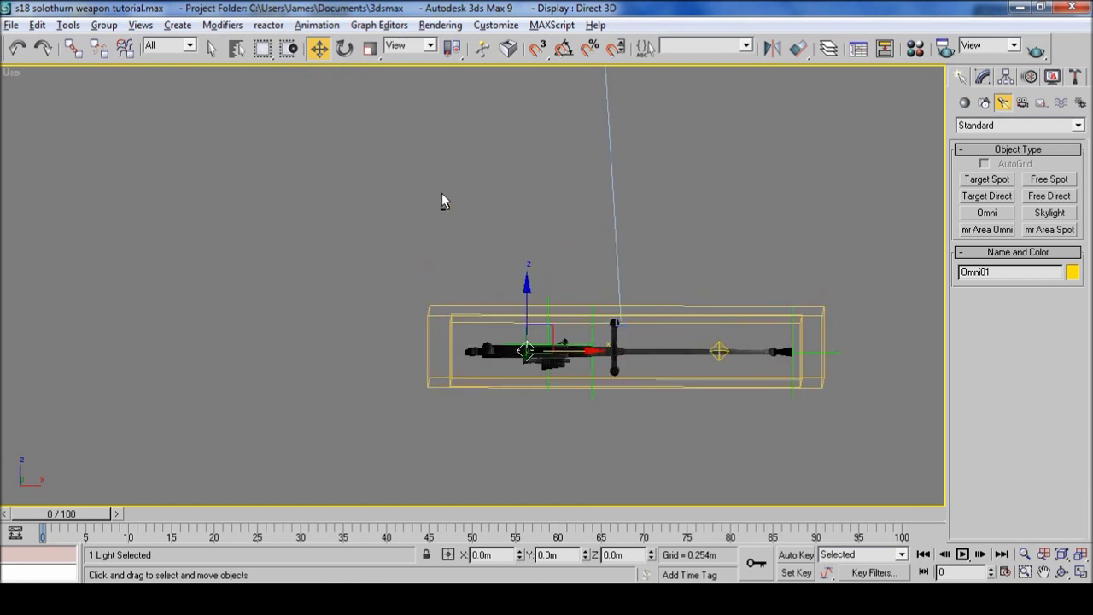
left_click_drag(528, 286, 531, 217)
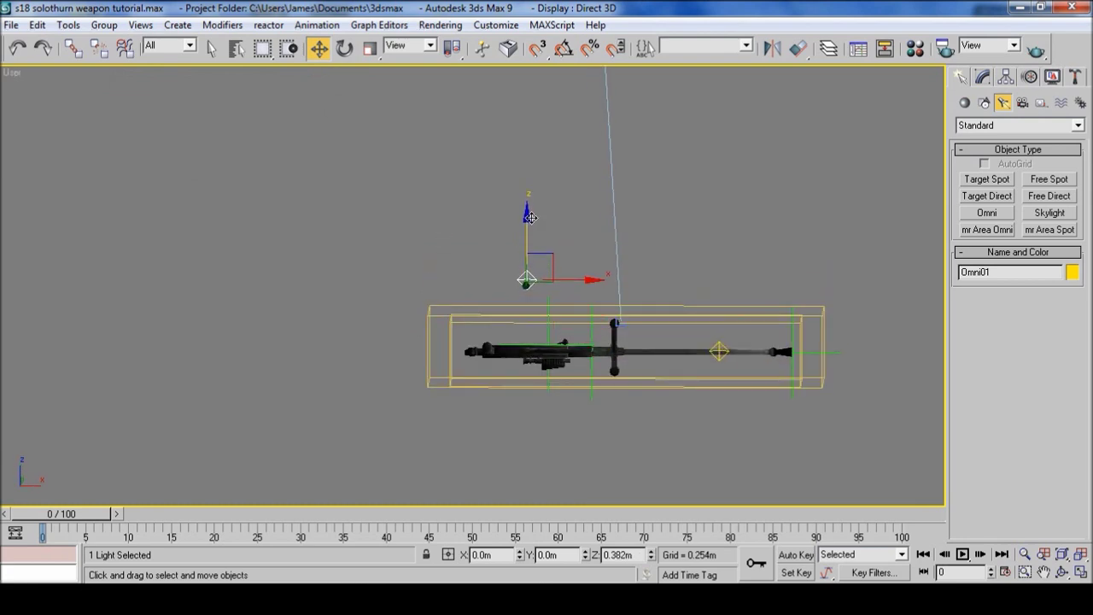
left_click(719, 348)
left_click_drag(717, 286, 719, 224)
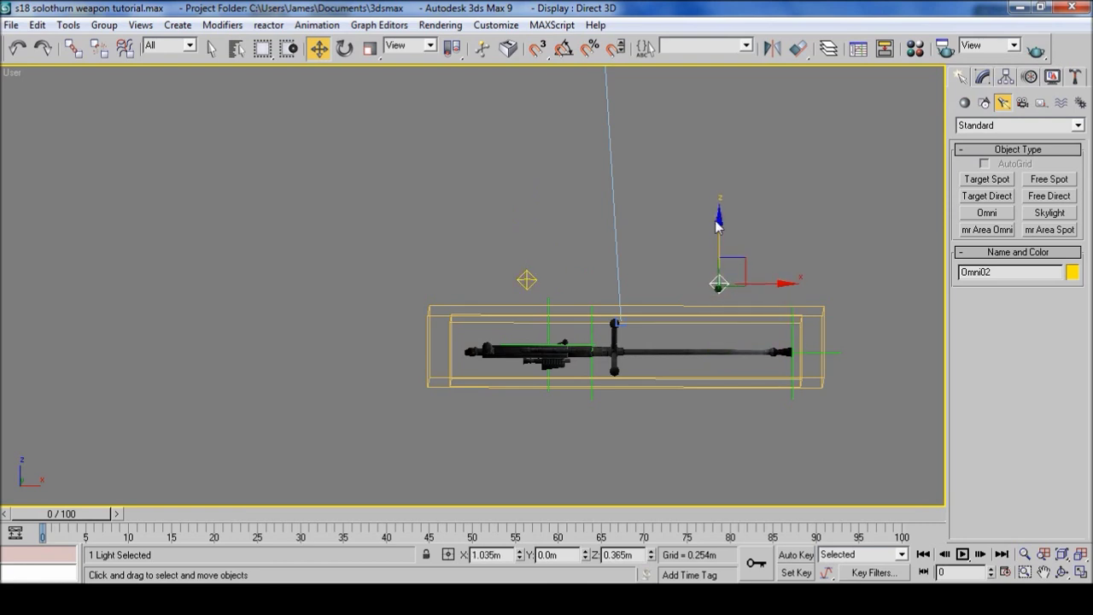
Step: In the Top view, move the second omni light along Y by about 0.069 m so it sits over the barrel
key("t")
scroll(703, 278, "up", 3)
middle_click_drag(731, 260, 636, 301)
scroll(636, 301, "up", 2)
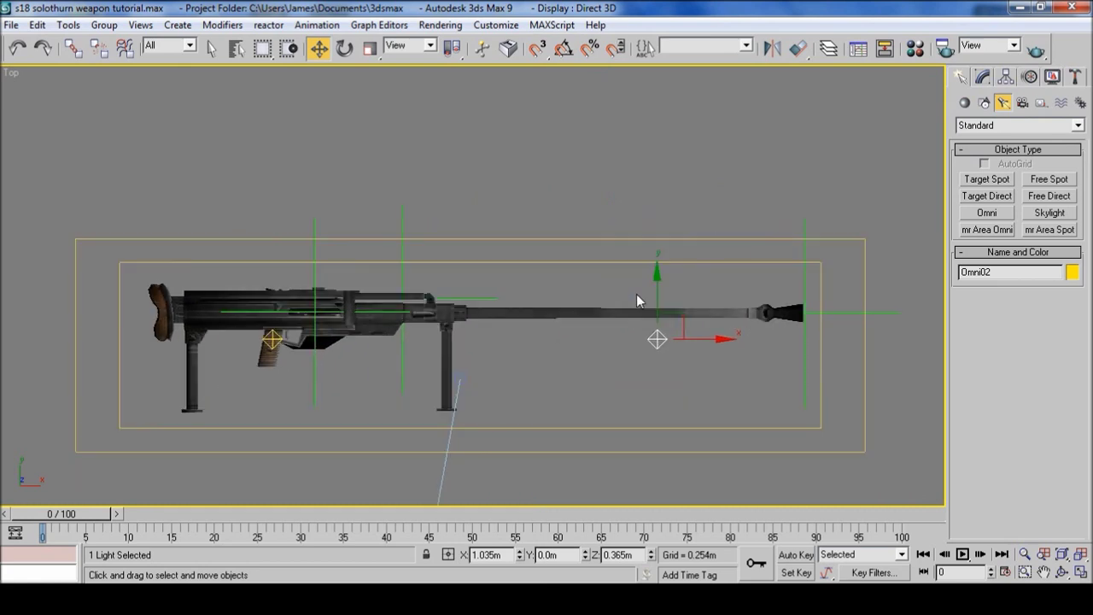
left_click_drag(653, 275, 656, 249)
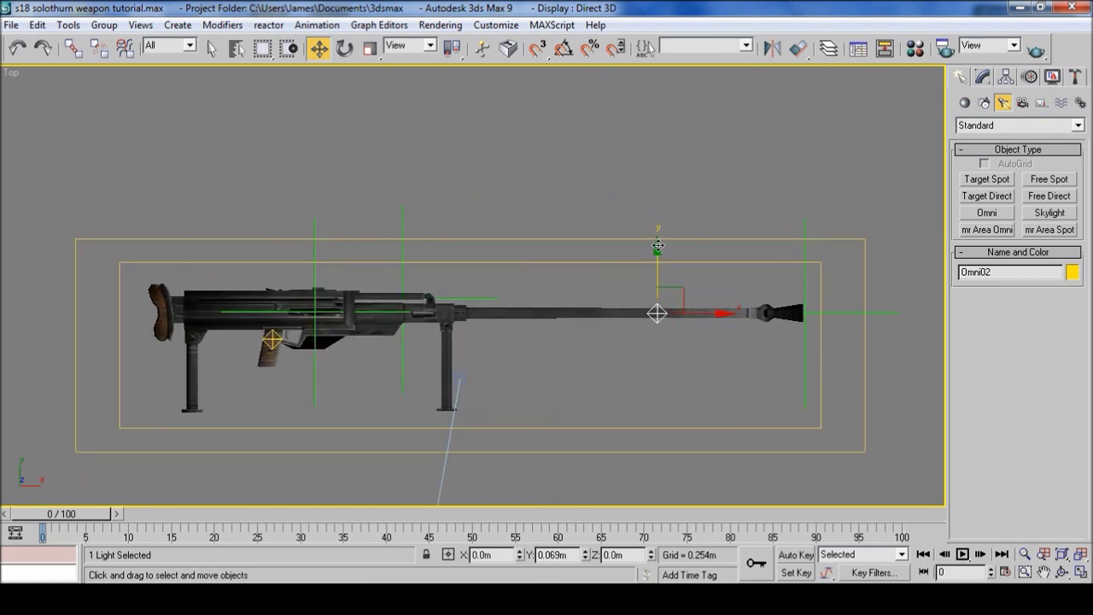
Step: Move the first omni light along Y over the rifle's receiver, level with the omni light over the barrel
left_click(271, 339)
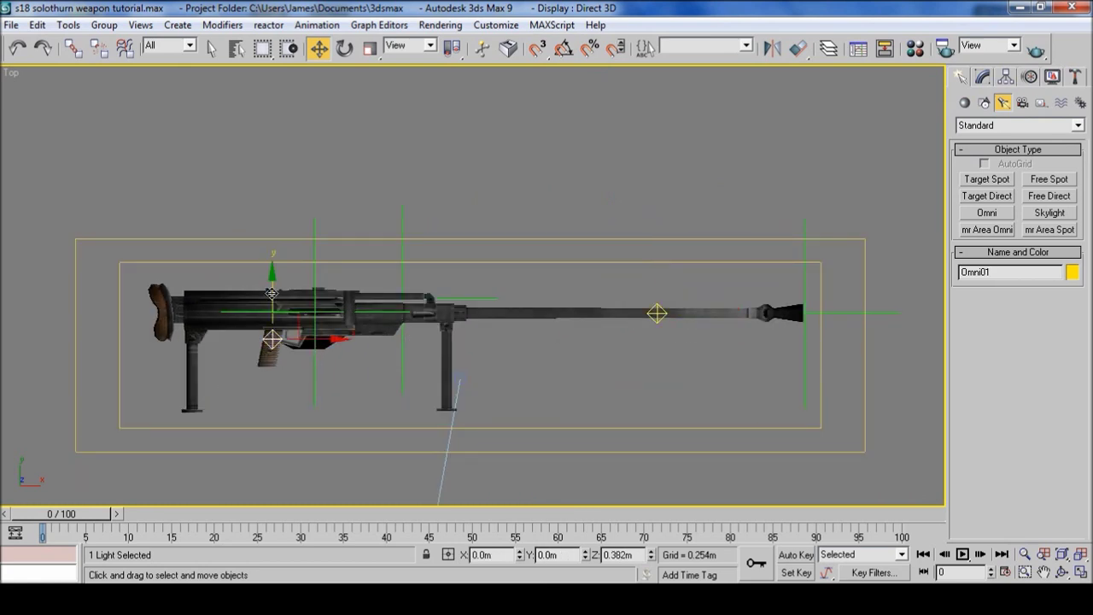
left_click_drag(272, 275, 274, 247)
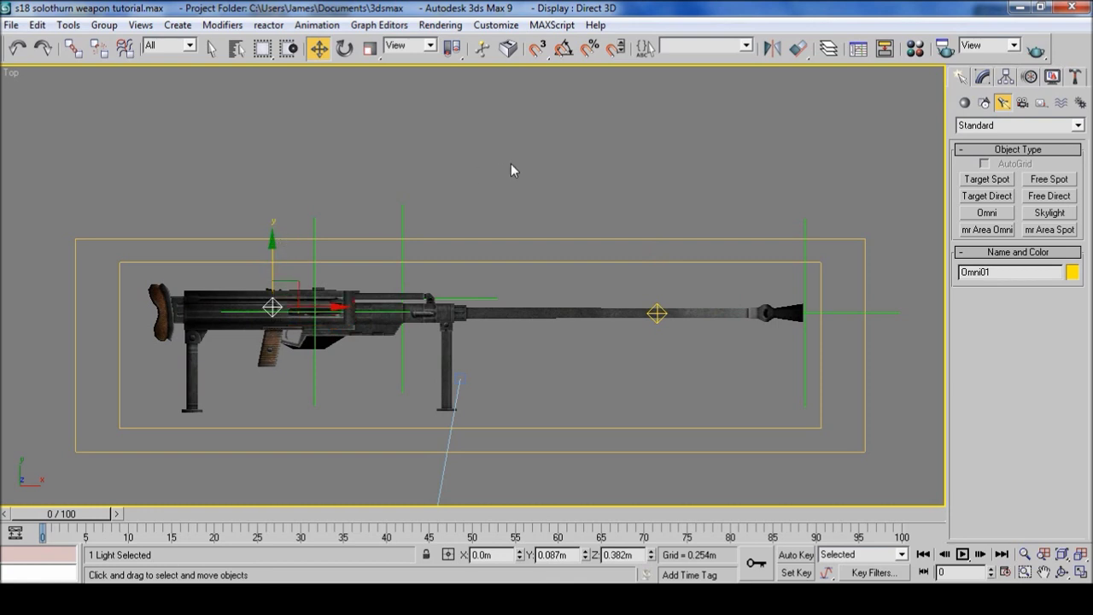
left_click(543, 172)
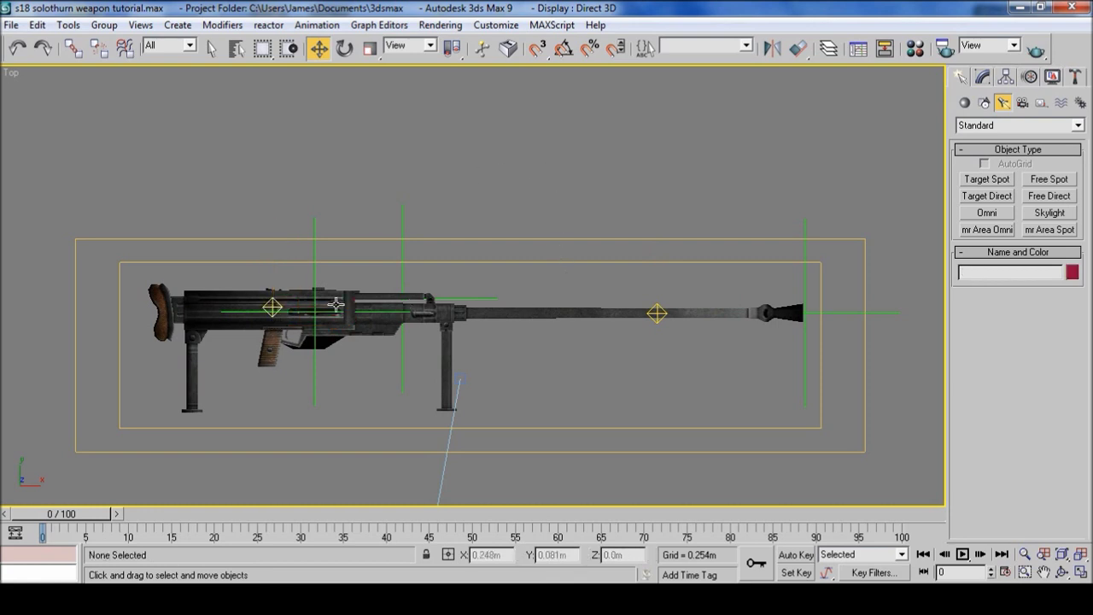
left_click(274, 305)
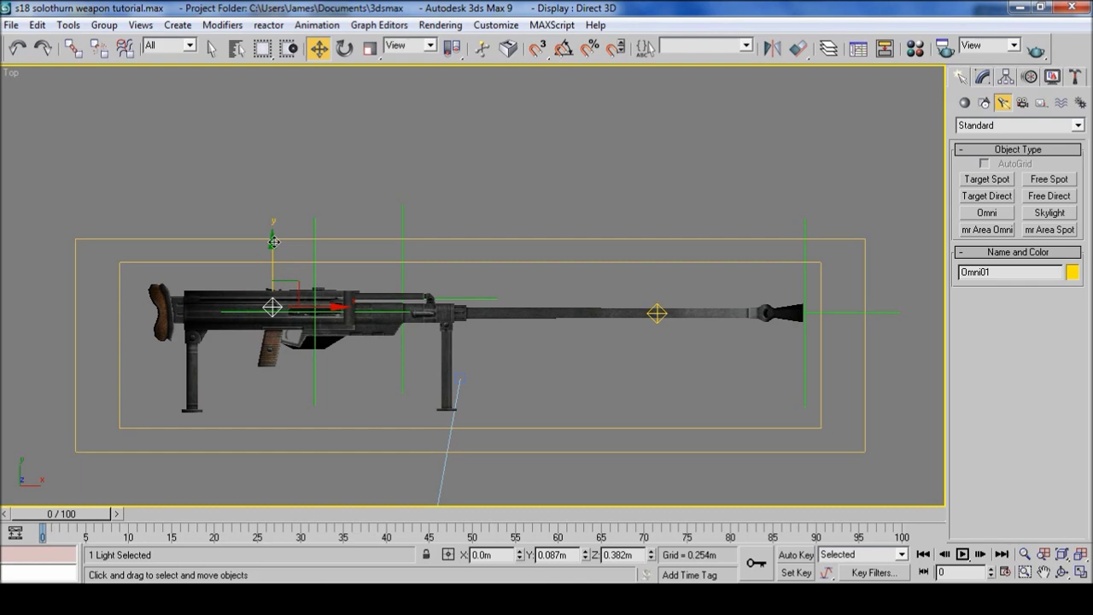
left_click_drag(272, 239, 272, 248)
left_click(481, 196)
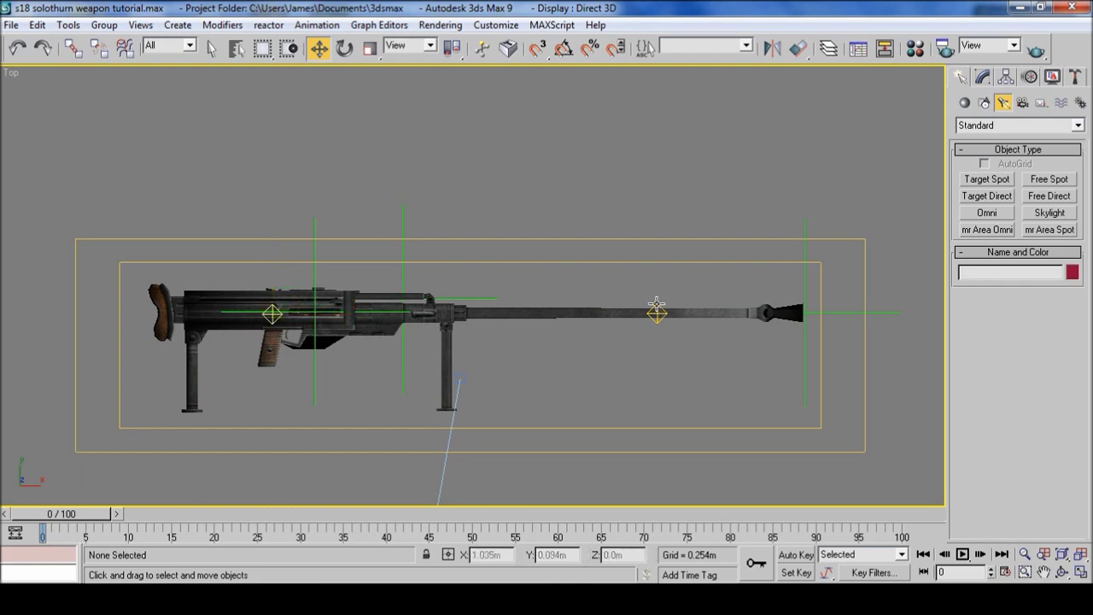
Step: Create a Target Direct light in the Front view, about 2 m above the rifle and aimed down at its middle
middle_click_drag(481, 196, 517, 317, "alt")
scroll(517, 317, "down", 5)
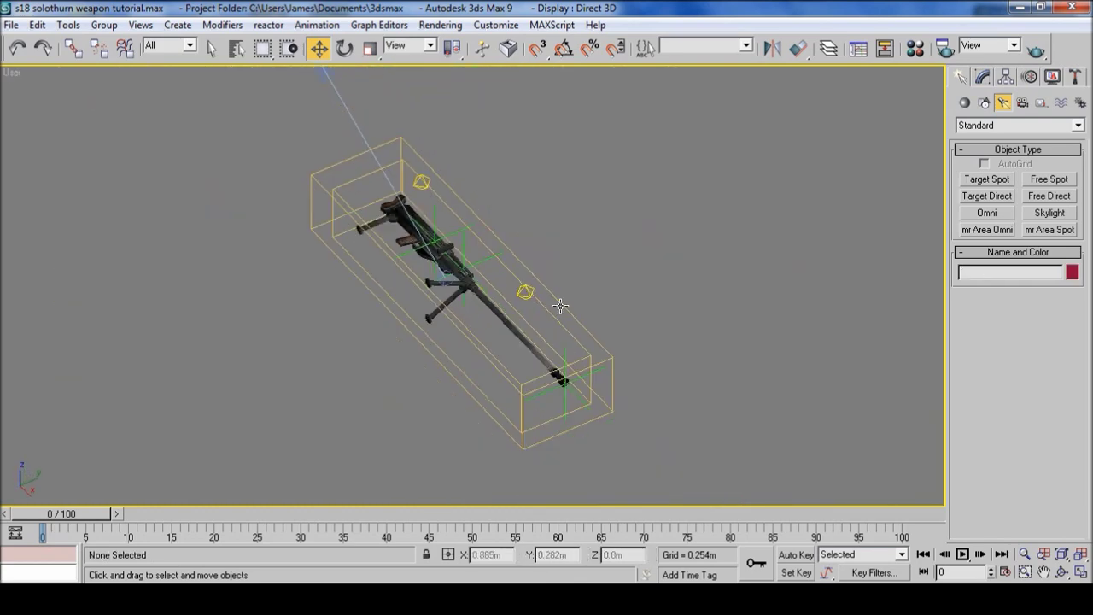
left_click(987, 196)
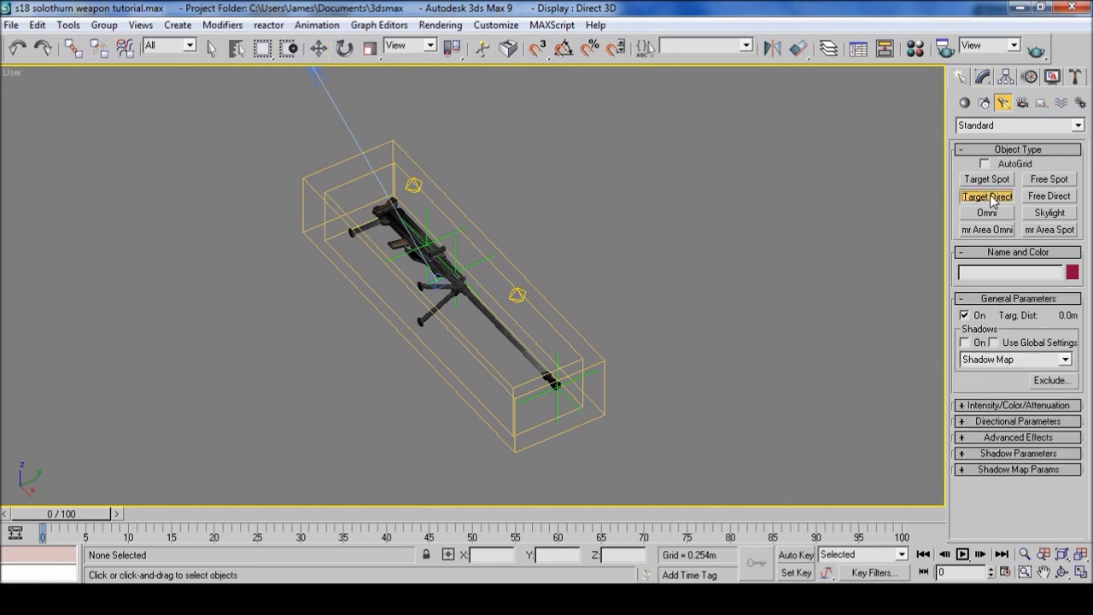
key("f")
middle_click_drag(613, 302, 584, 400)
left_click_drag(513, 176, 494, 360)
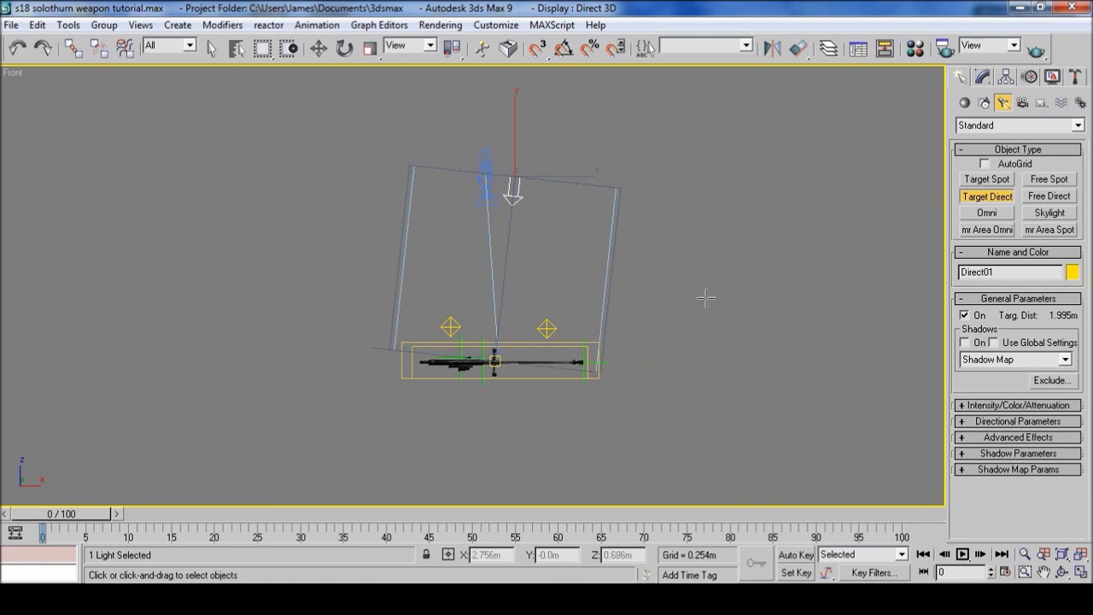
Step: In the Top view, move the direct light's target to about X 0.469 m and Y 0.045 m, above the front bipod leg
key("w")
left_click(496, 359)
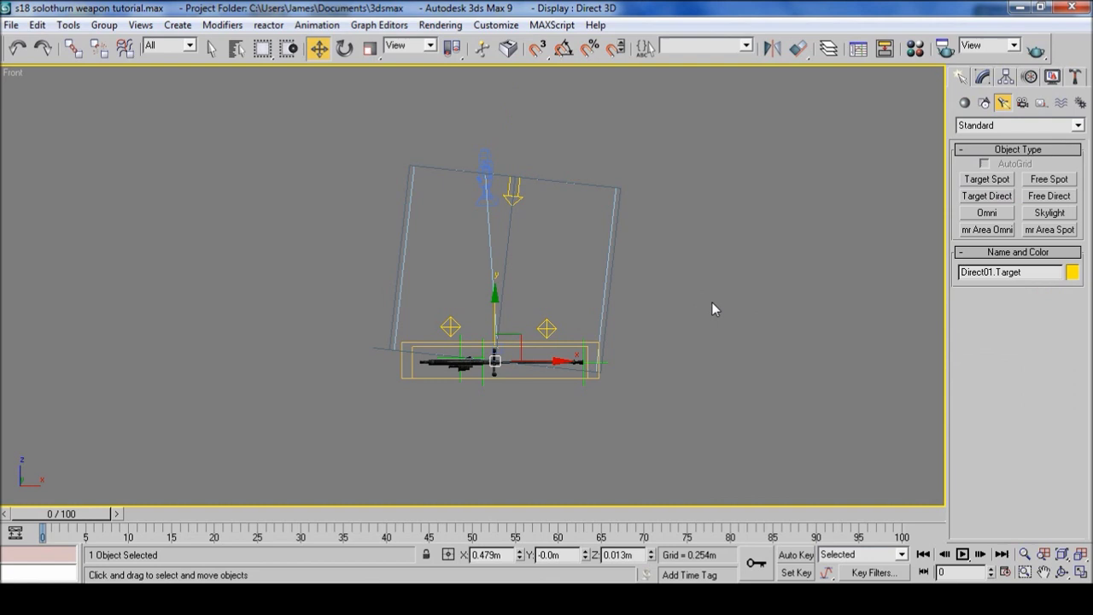
key("t")
scroll(619, 347, "up", 8)
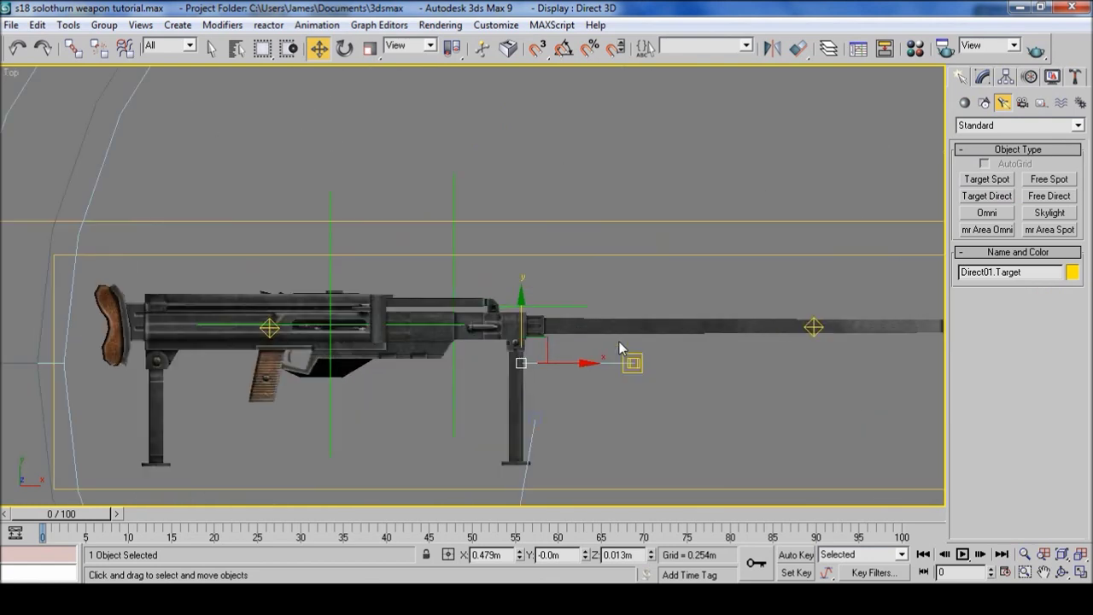
left_click_drag(521, 304, 520, 283)
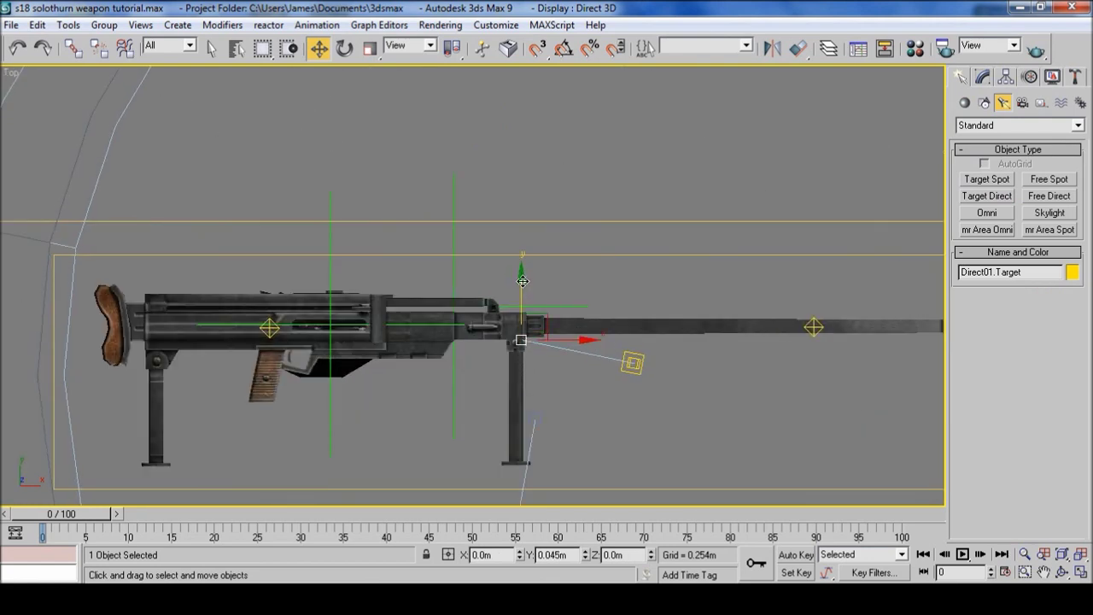
left_click_drag(582, 341, 578, 341)
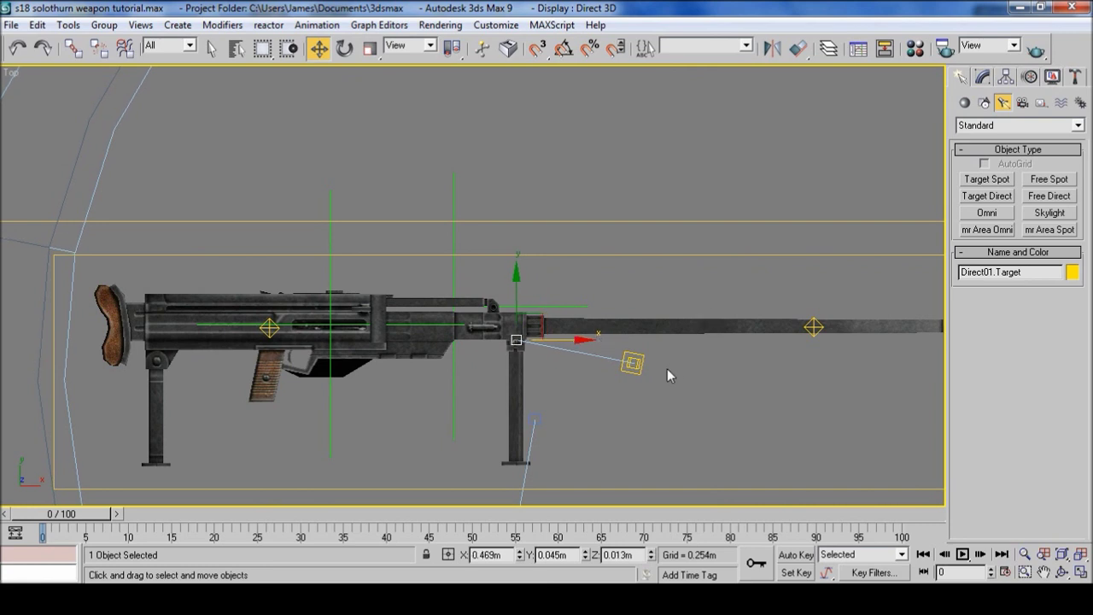
Step: Move the direct light itself along Y to about 0.623 m so it shines on the rifle at an angle
left_click(632, 363)
scroll(753, 320, "down", 3)
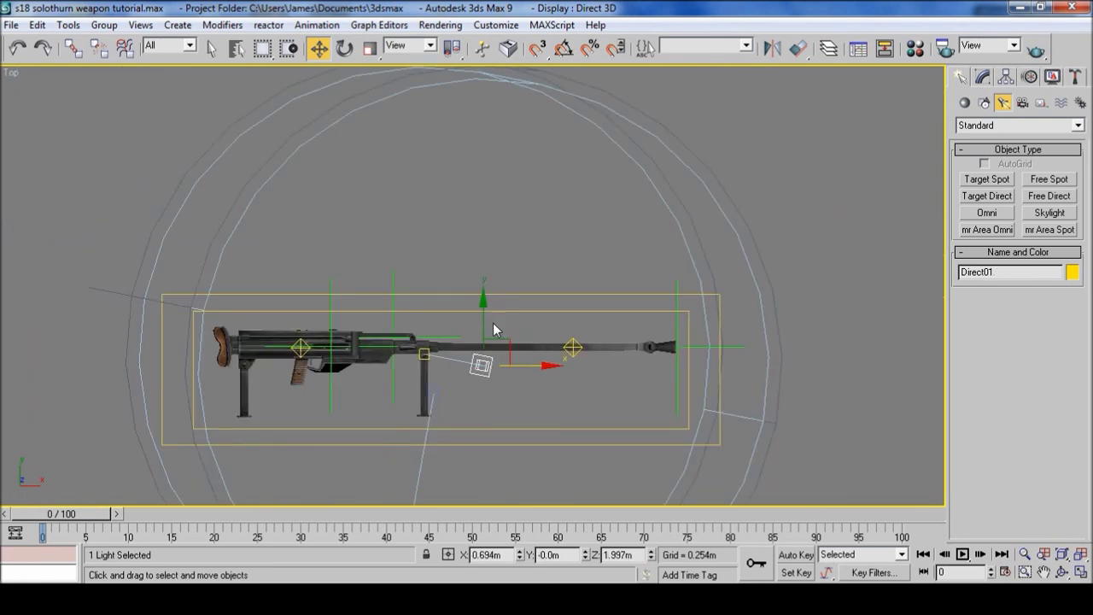
left_click_drag(475, 289, 475, 128)
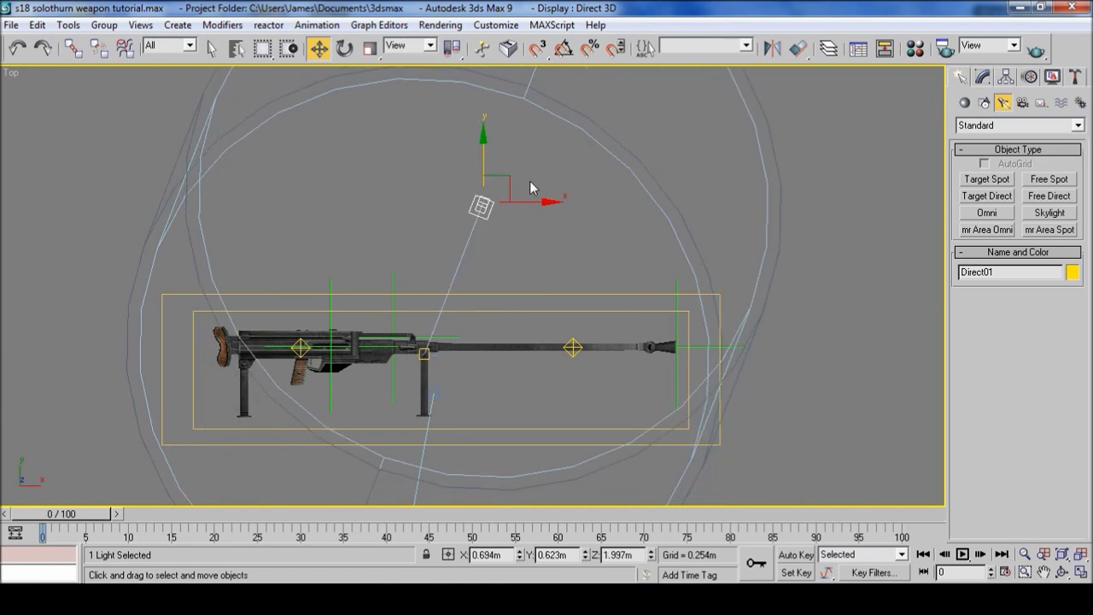
Step: Move the direct light to about X 0.487 m and Y 0.555 m, bringing it closer above the rifle
left_click_drag(551, 206, 496, 203)
middle_click_drag(635, 378, 565, 239, "alt")
scroll(565, 244, "down", 3)
middle_click_drag(558, 305, 533, 216, "alt")
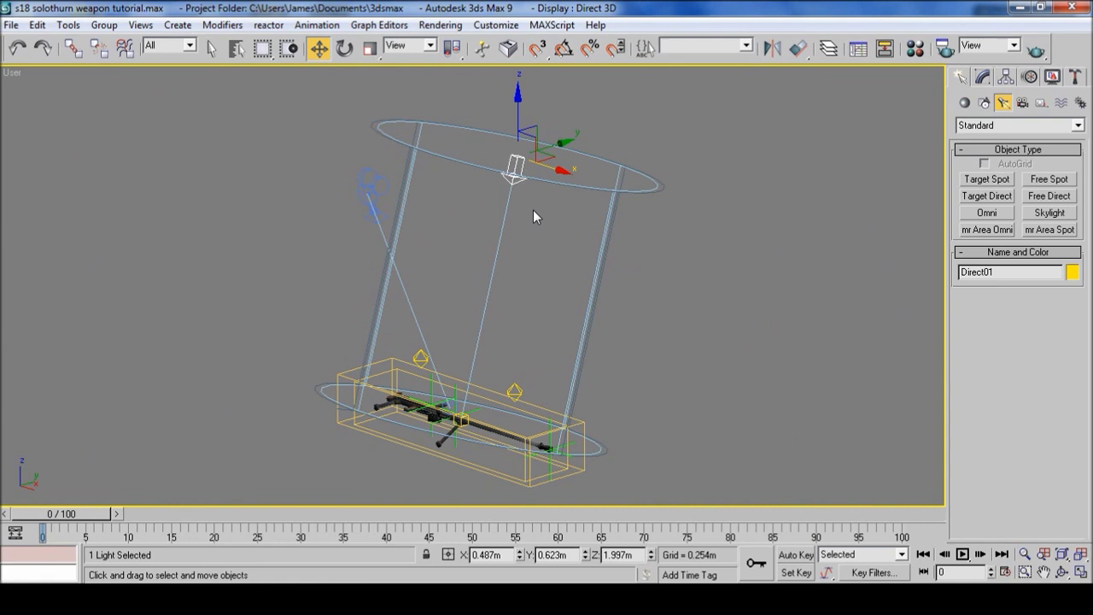
mouse_move(645, 308)
middle_mouse_down("alt")
mouse_move(638, 277)
mouse_move(654, 319)
middle_mouse_up("alt")
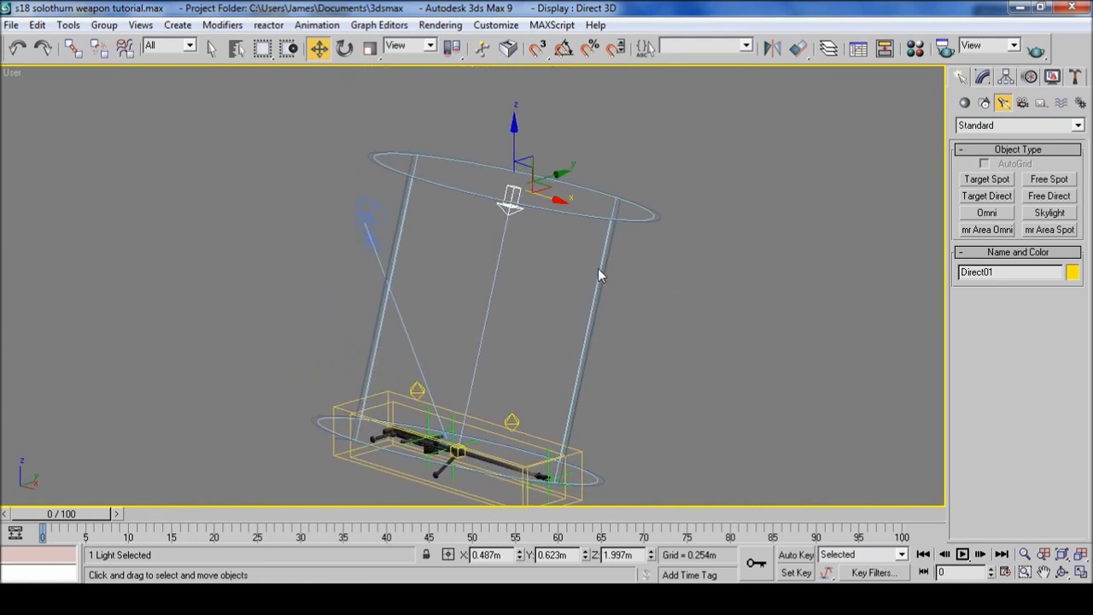
left_click_drag(562, 174, 556, 176)
middle_click_drag(709, 339, 737, 374, "alt")
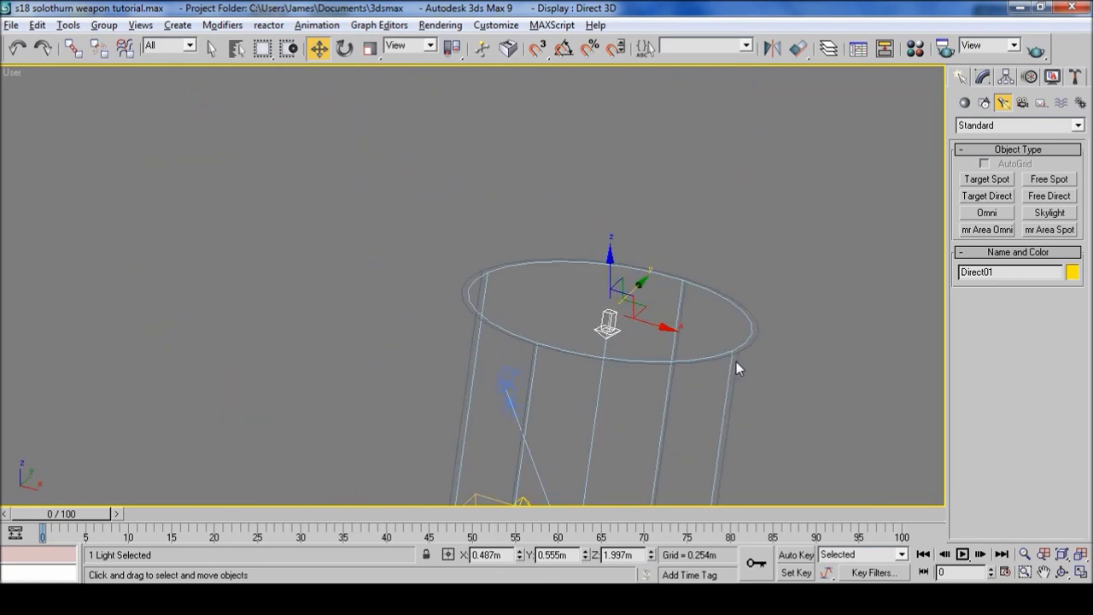
middle_click_drag(832, 398, 603, 298, "alt")
left_click(572, 229)
middle_click_drag(572, 229, 632, 232, "alt")
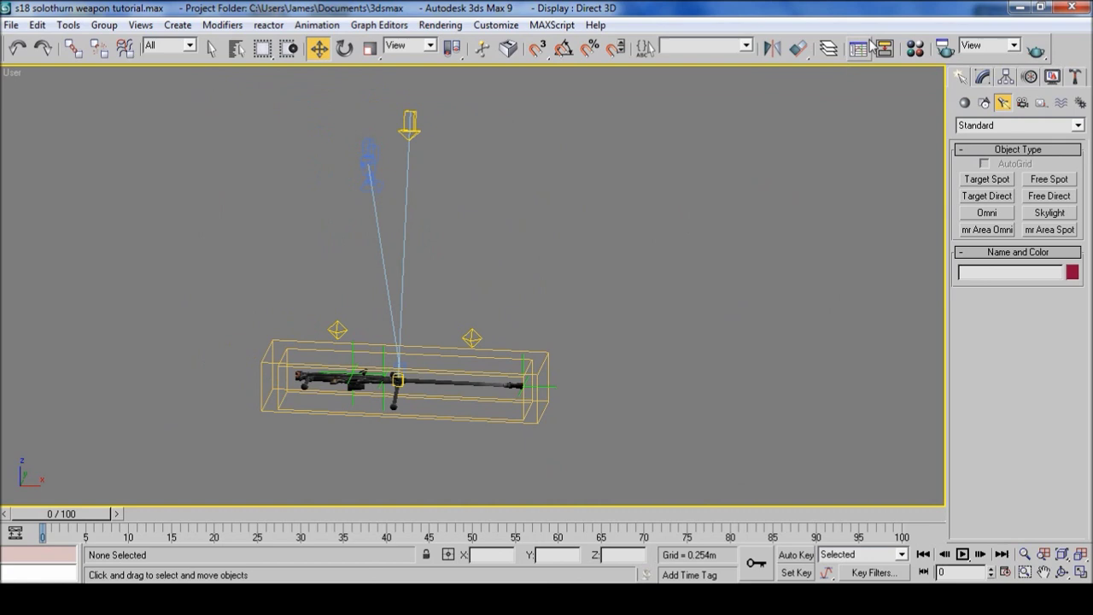
Step: Select the camera, omni lights and direct light with their targets in Schematic View and group them as Stuff_primary
left_click(886, 49)
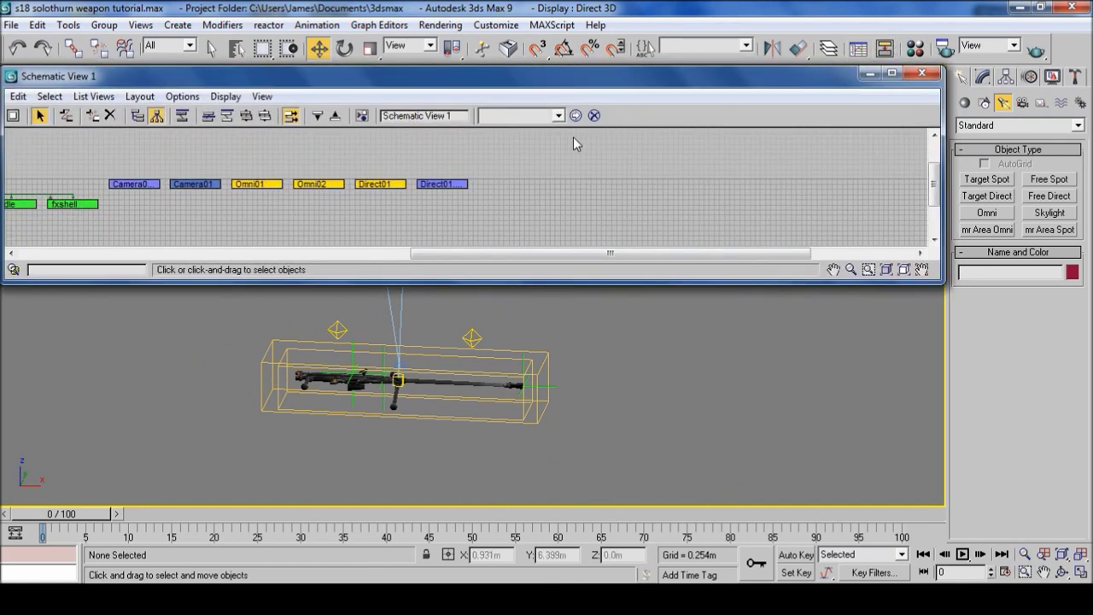
left_click_drag(512, 164, 130, 207)
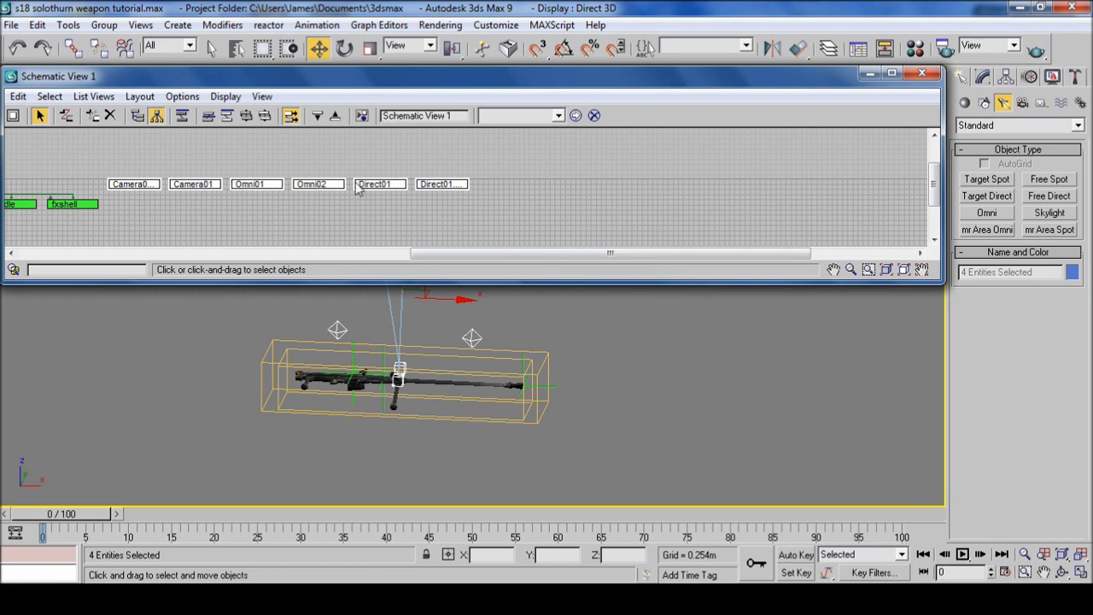
left_click(921, 73)
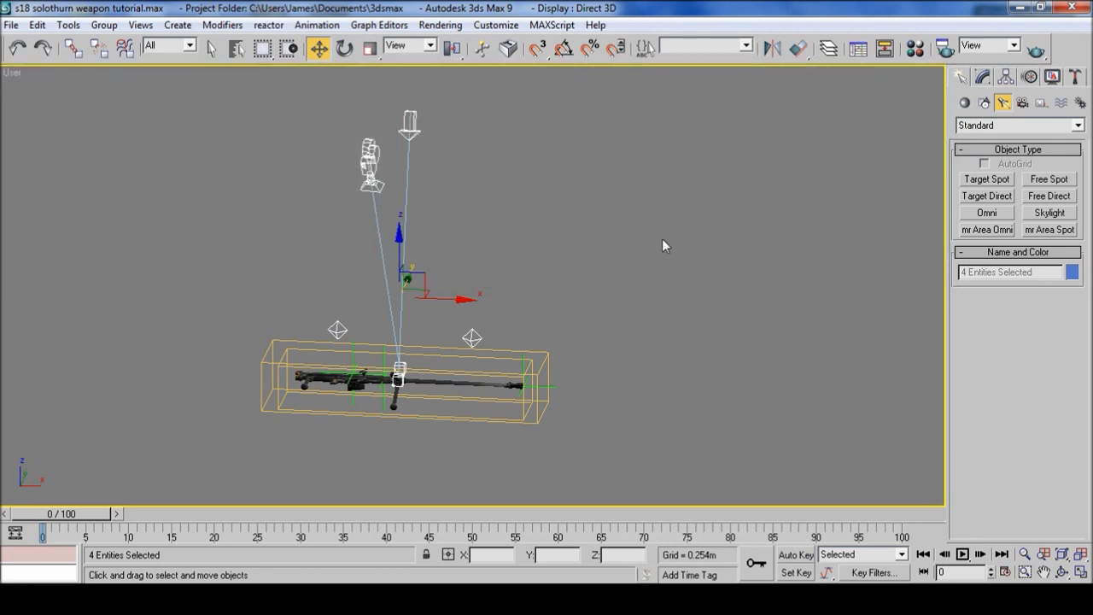
middle_click_drag(661, 238, 732, 246)
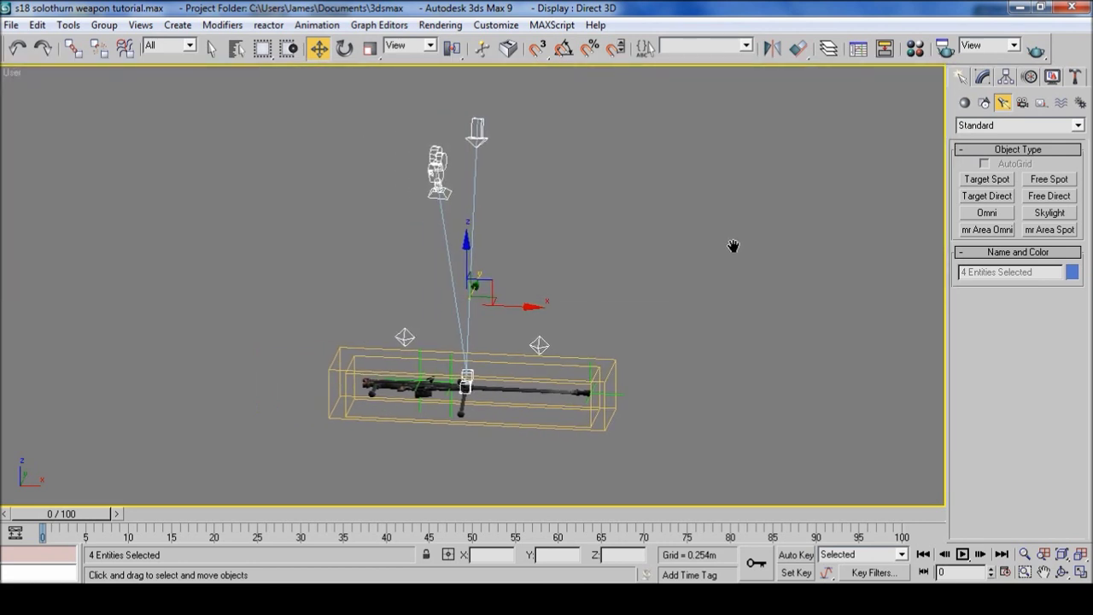
left_click(107, 28)
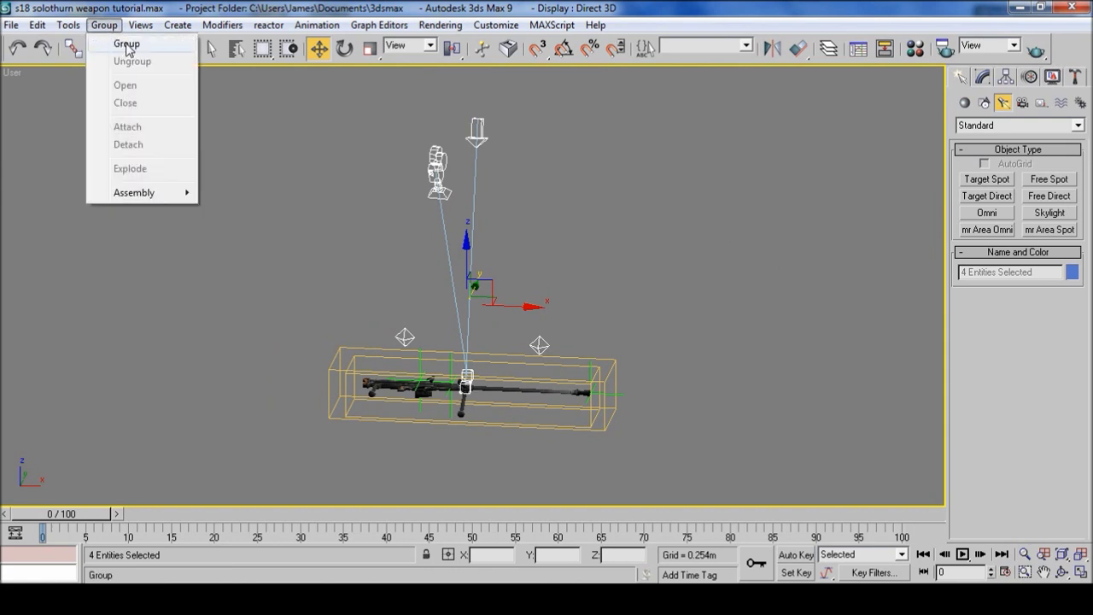
left_click(127, 45)
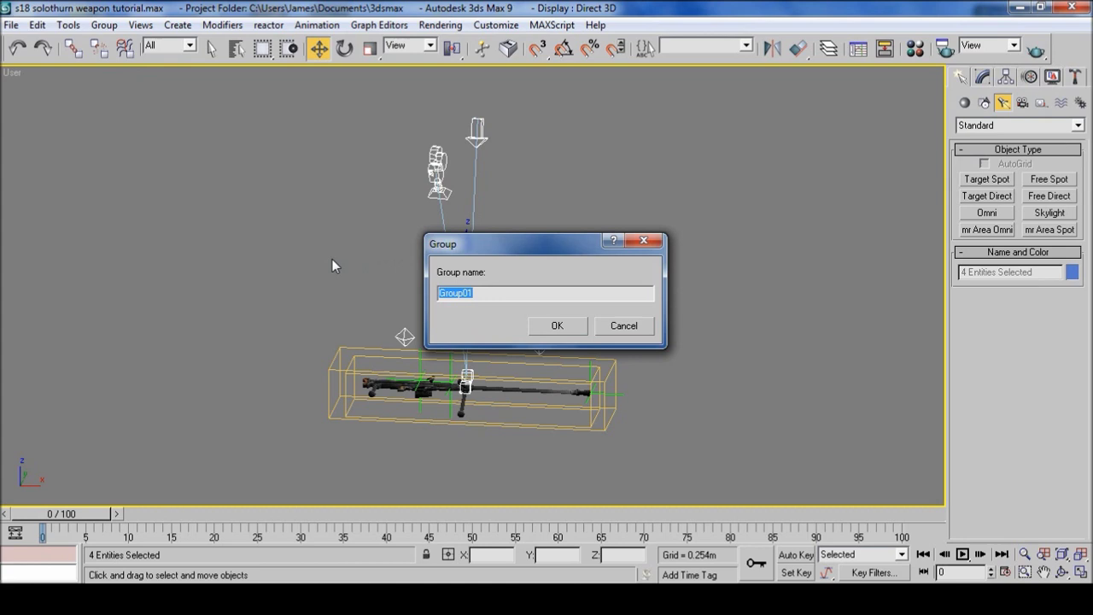
type("Stuff_primary")
left_click(566, 329)
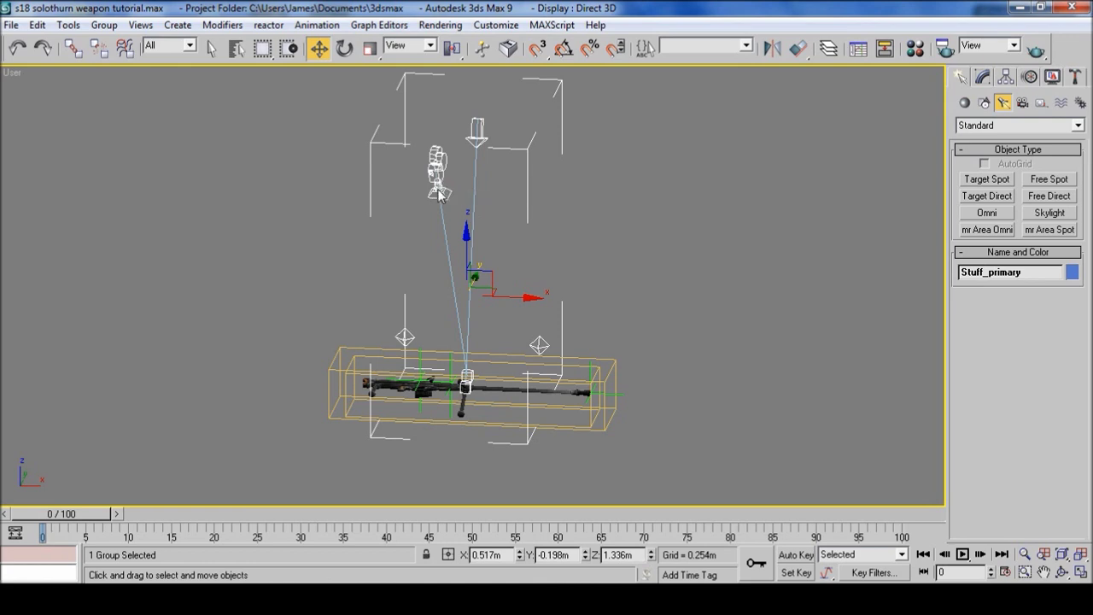
Step: Check the user-defined object properties of the Stuff_primary group
right_click(469, 278)
left_click(512, 342)
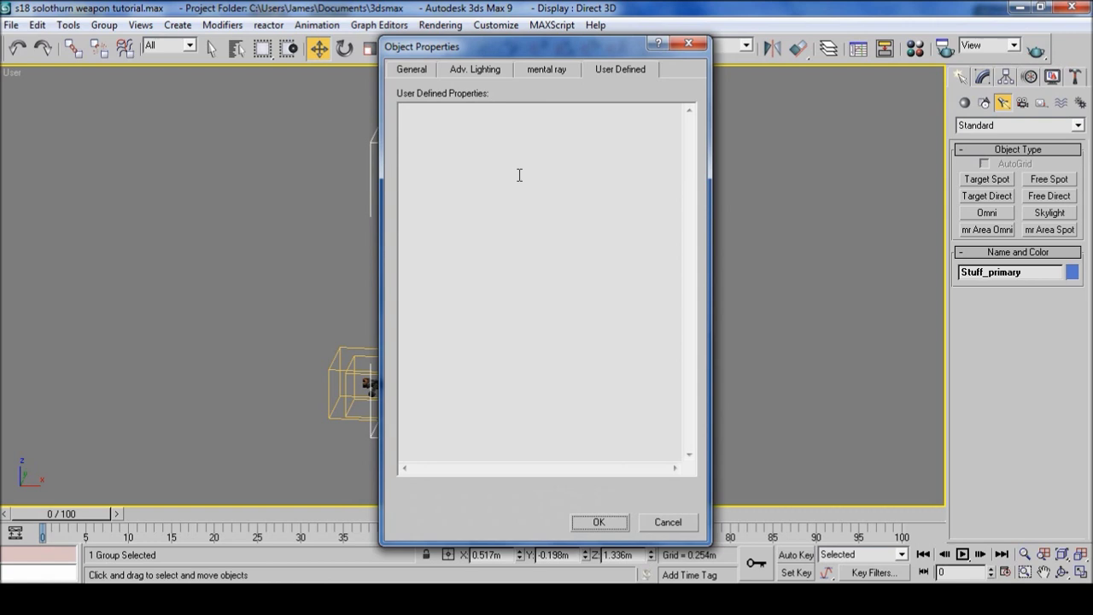
left_click(502, 253)
left_click(603, 518)
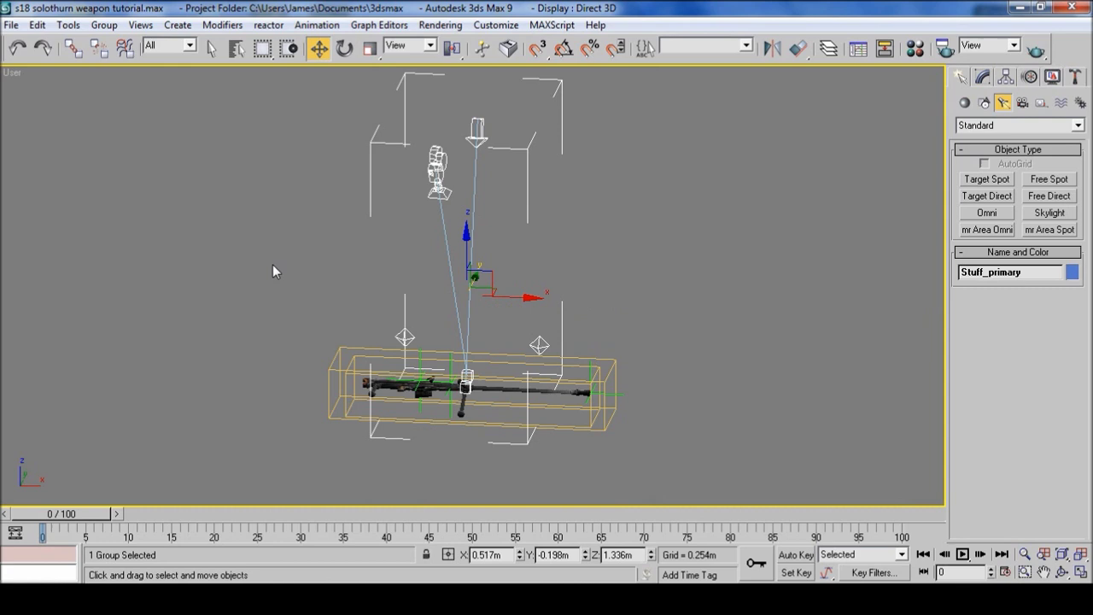
Step: Clone the Stuff_primary group as an independent copy named Stuff
left_click(37, 26)
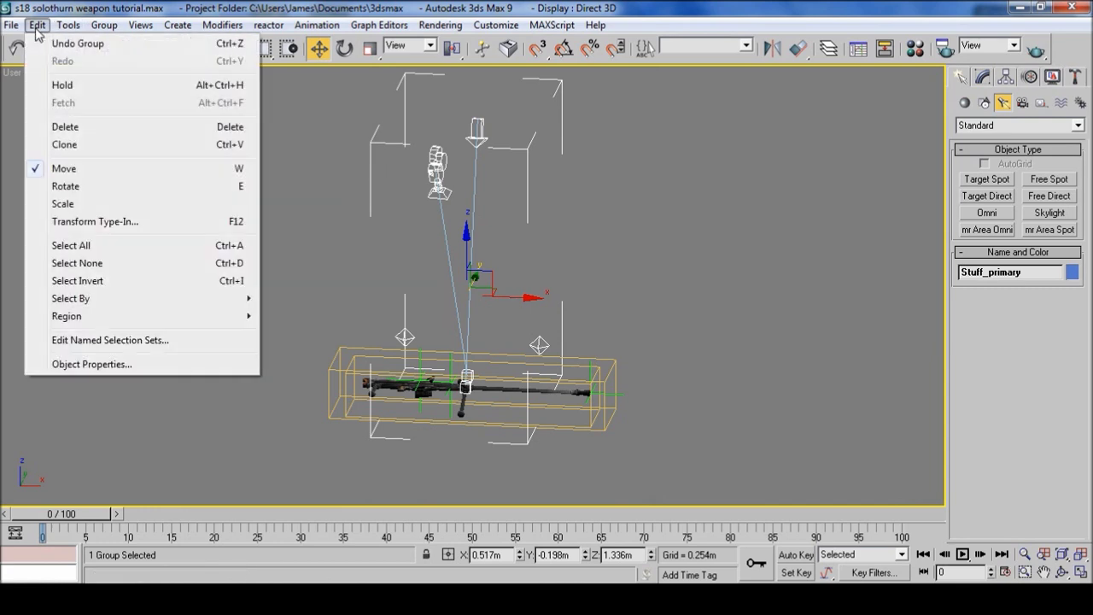
left_click(85, 143)
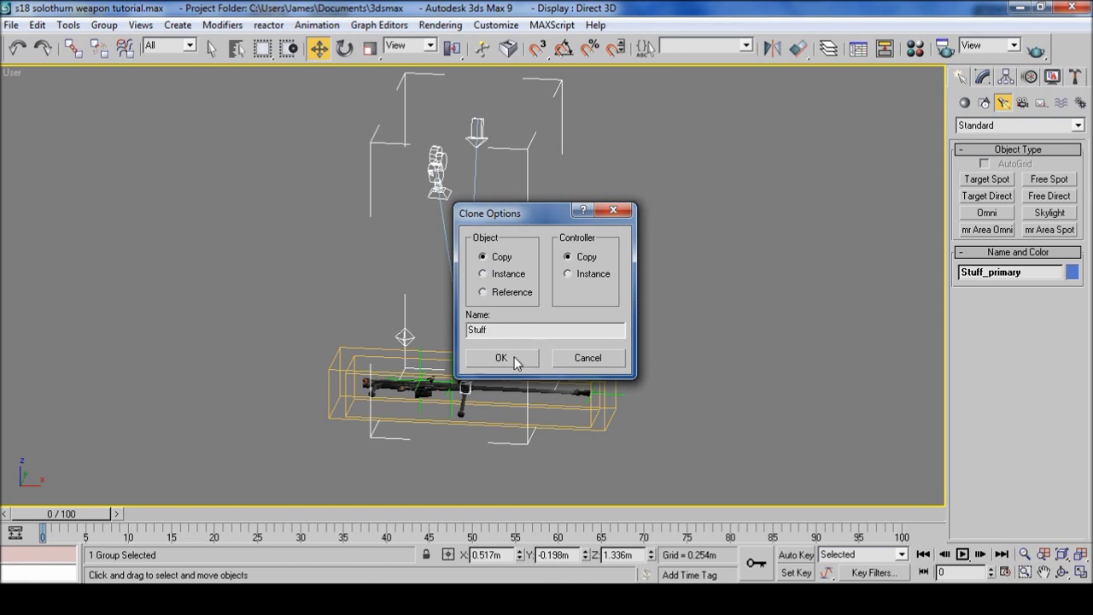
left_click(514, 357)
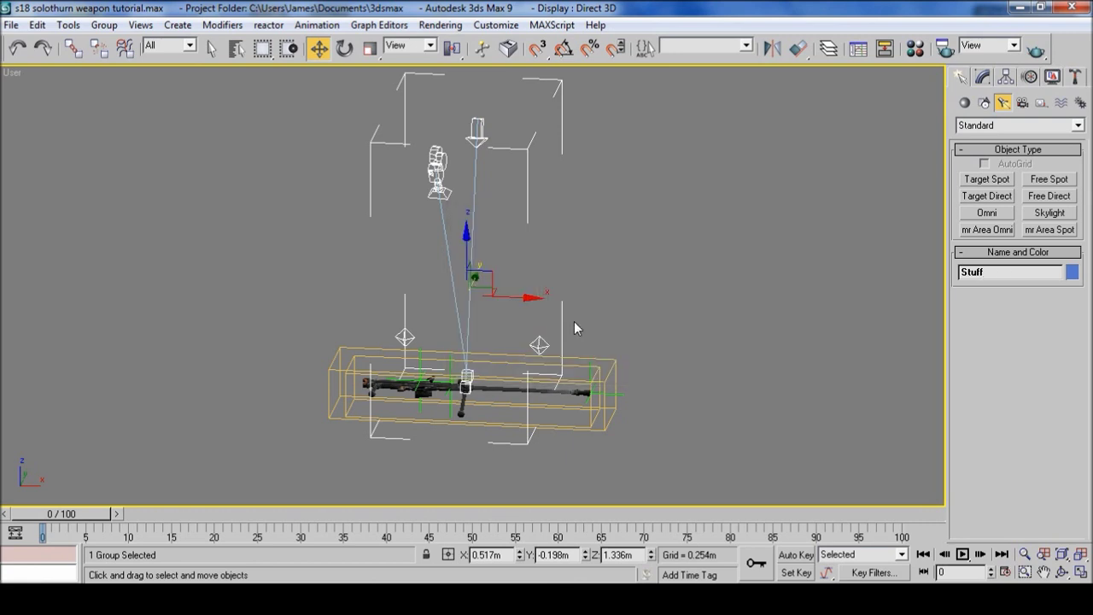
left_click(636, 276)
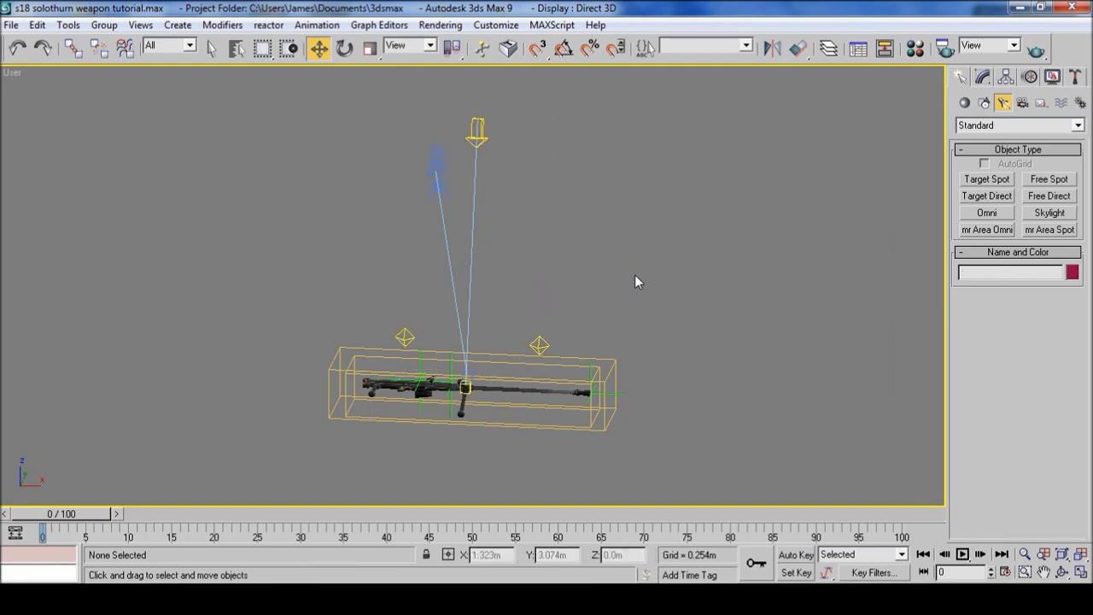
Step: In Schematic View, link both the Stuff_primary and Stuff groups to the s18 node as its children
left_click(885, 50)
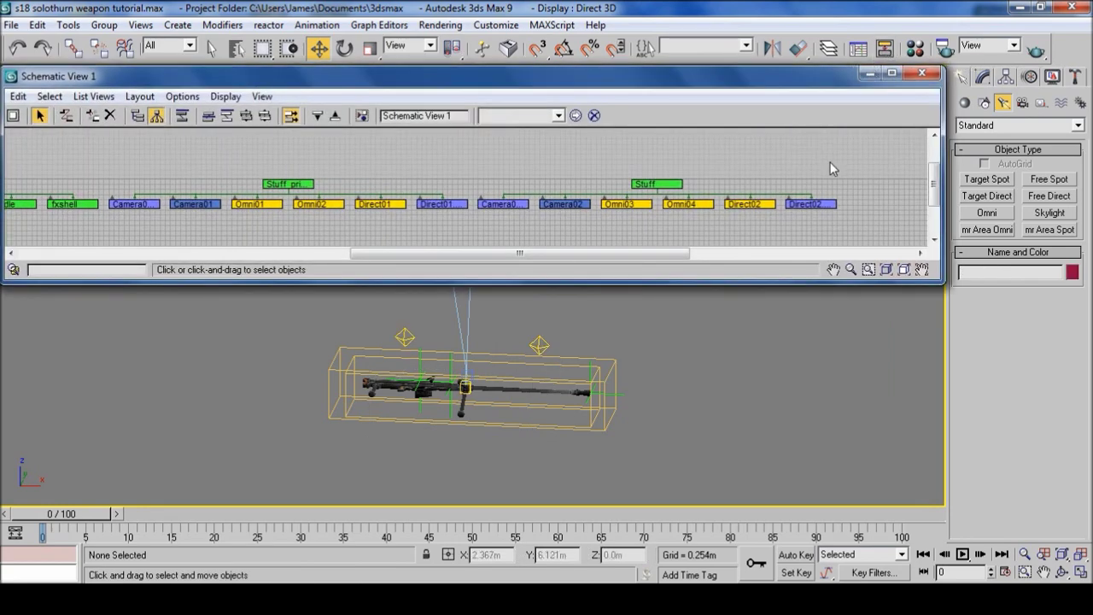
scroll(878, 153, "down", 2)
scroll(507, 176, "down", 2)
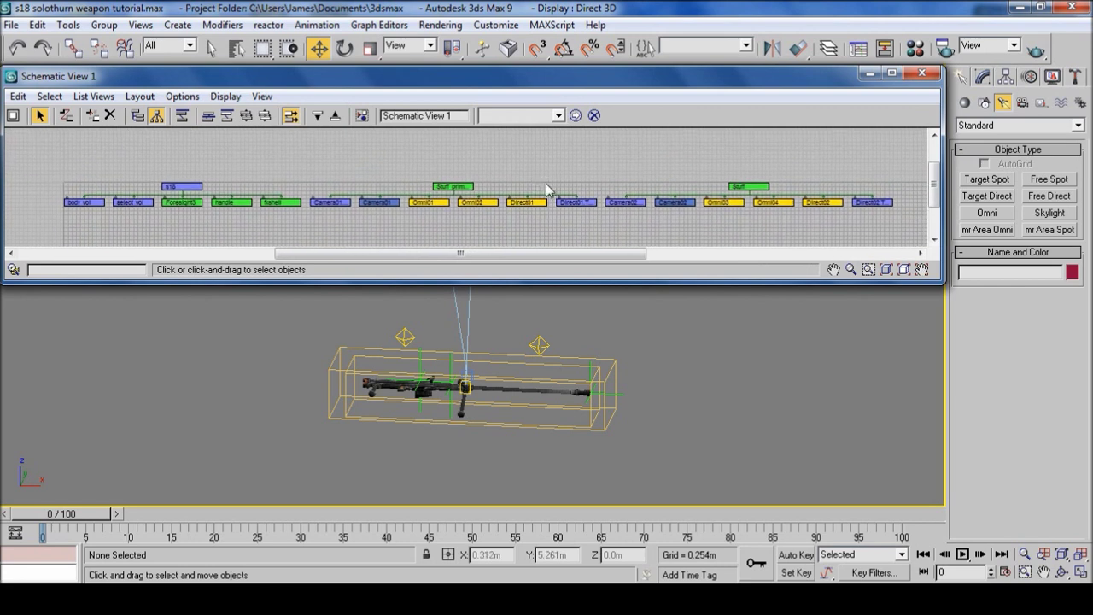
left_click(463, 187)
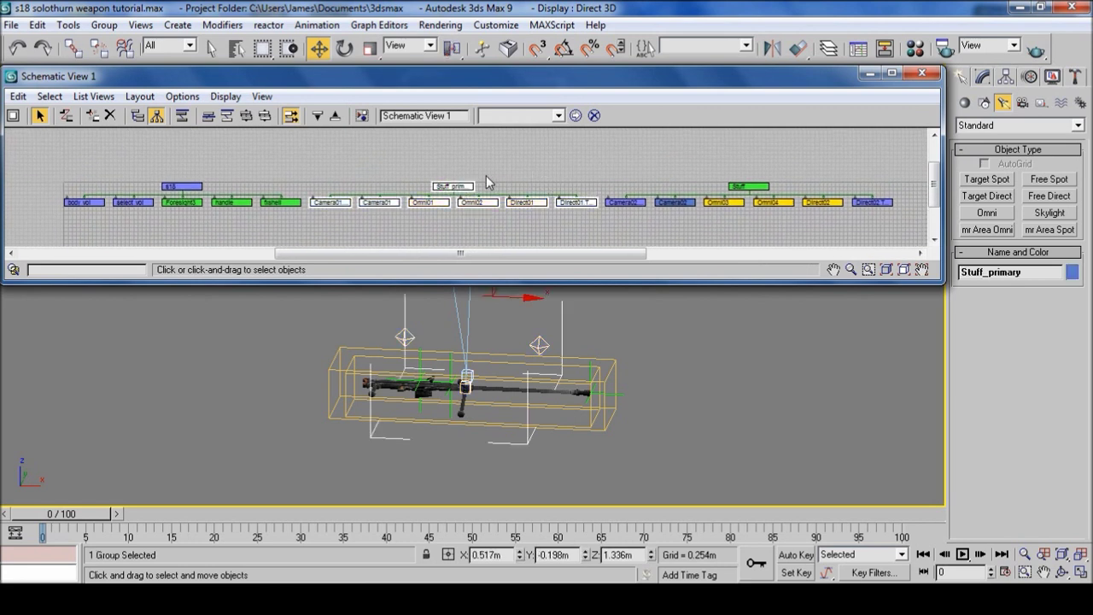
left_click(486, 175)
left_click(452, 186)
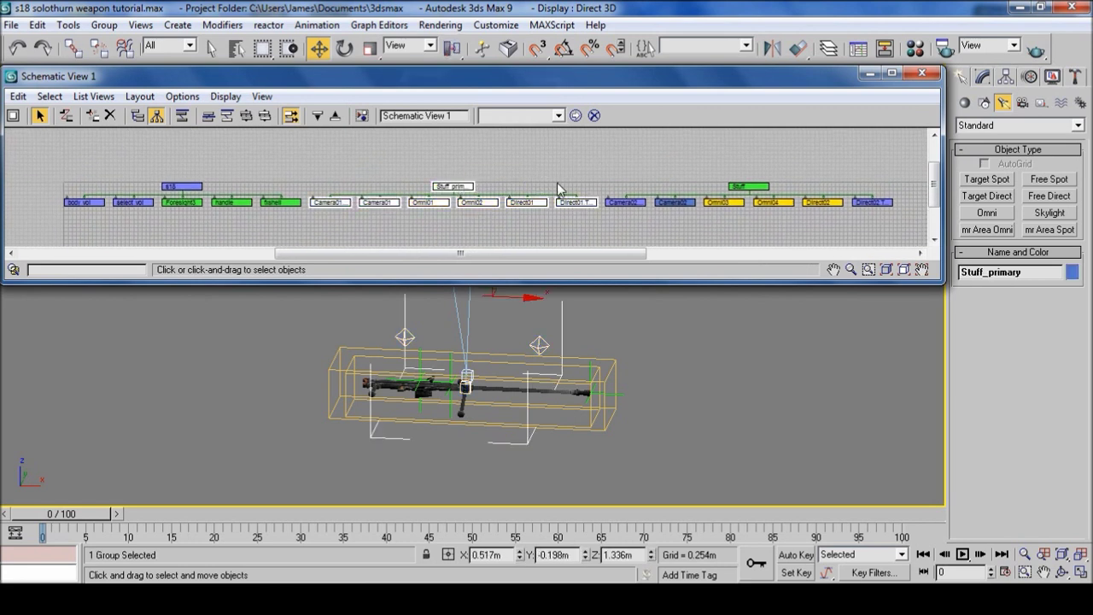
left_click(746, 188)
left_click_drag(789, 169, 417, 198)
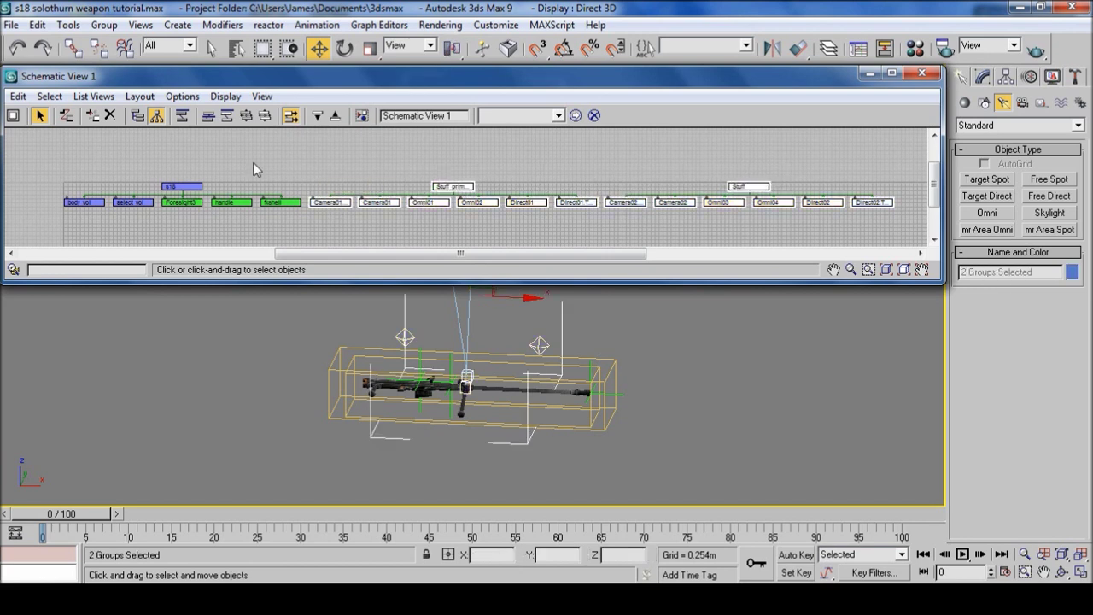
left_click(65, 117)
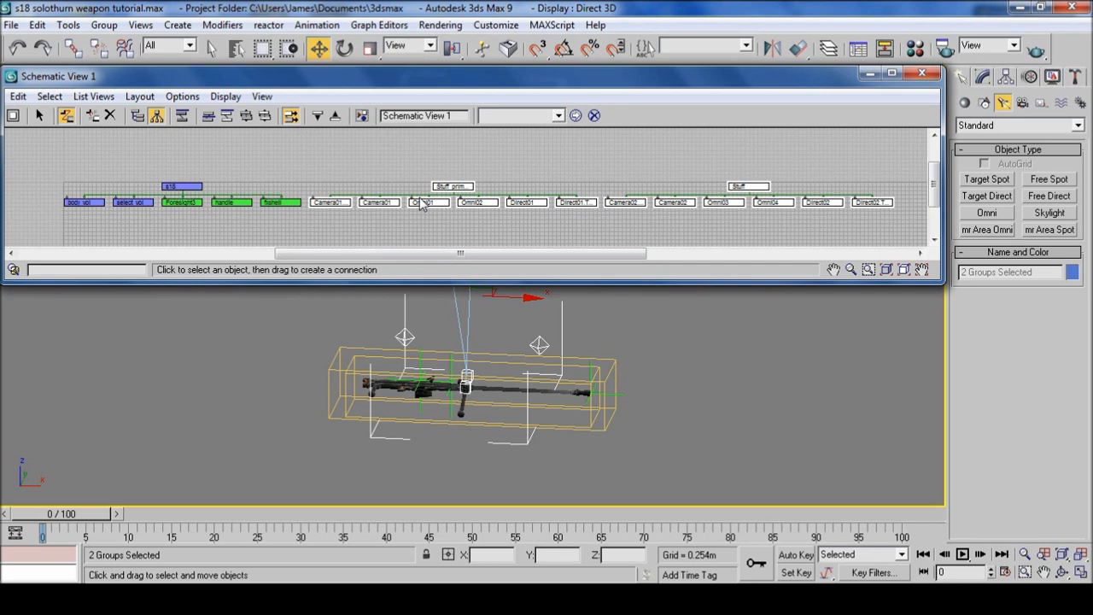
left_click_drag(452, 186, 179, 185)
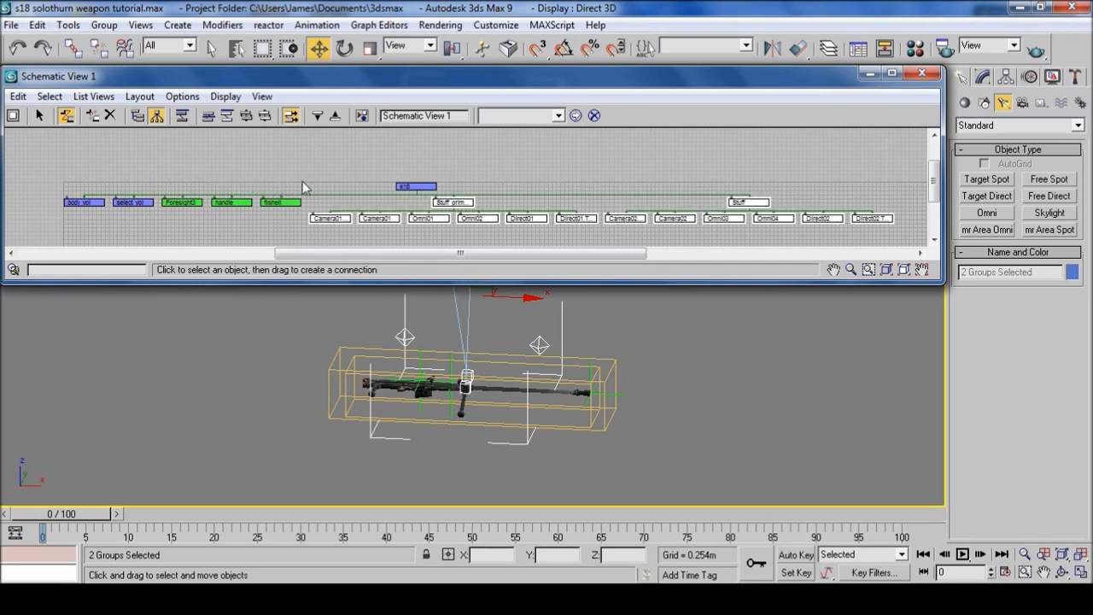
left_click(557, 148)
left_click(922, 74)
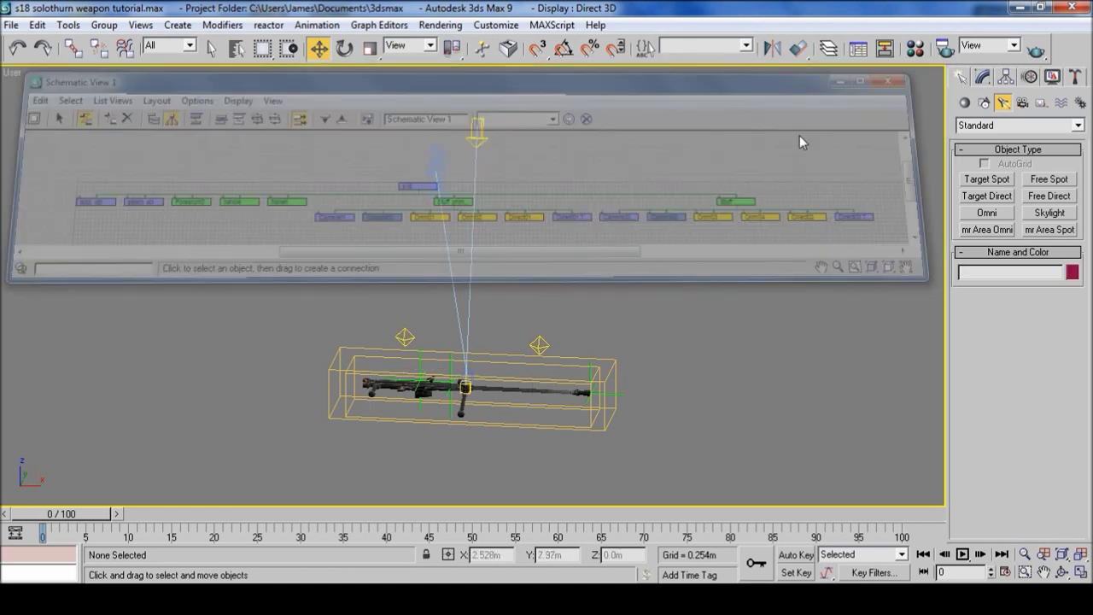